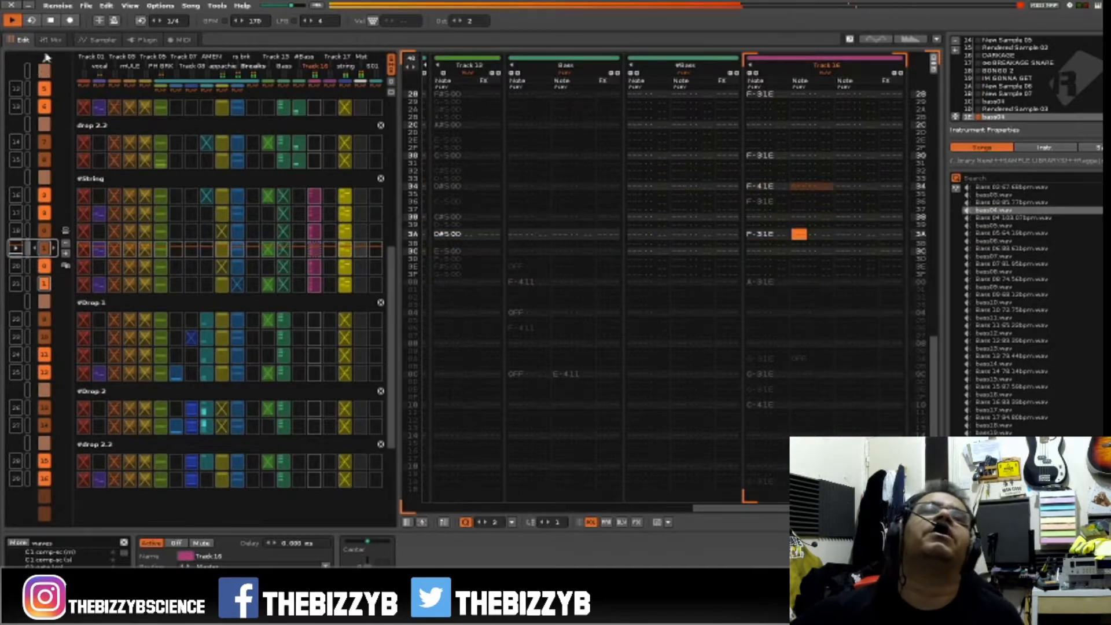
Make the pattern editor follow playback and save the song
left_click(99, 21)
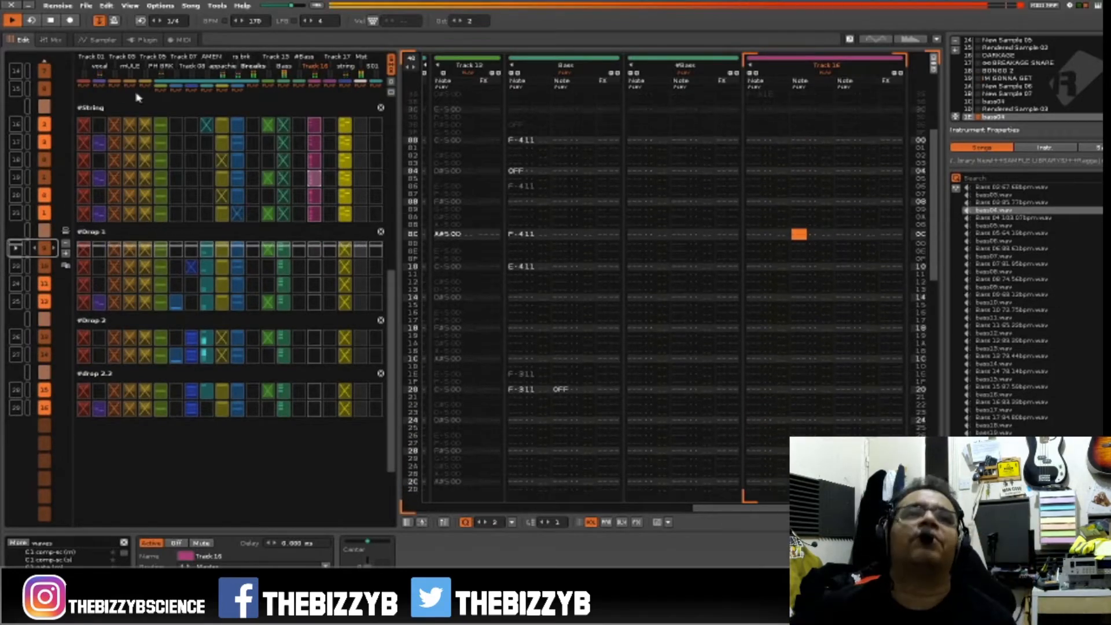
left_click(86, 6)
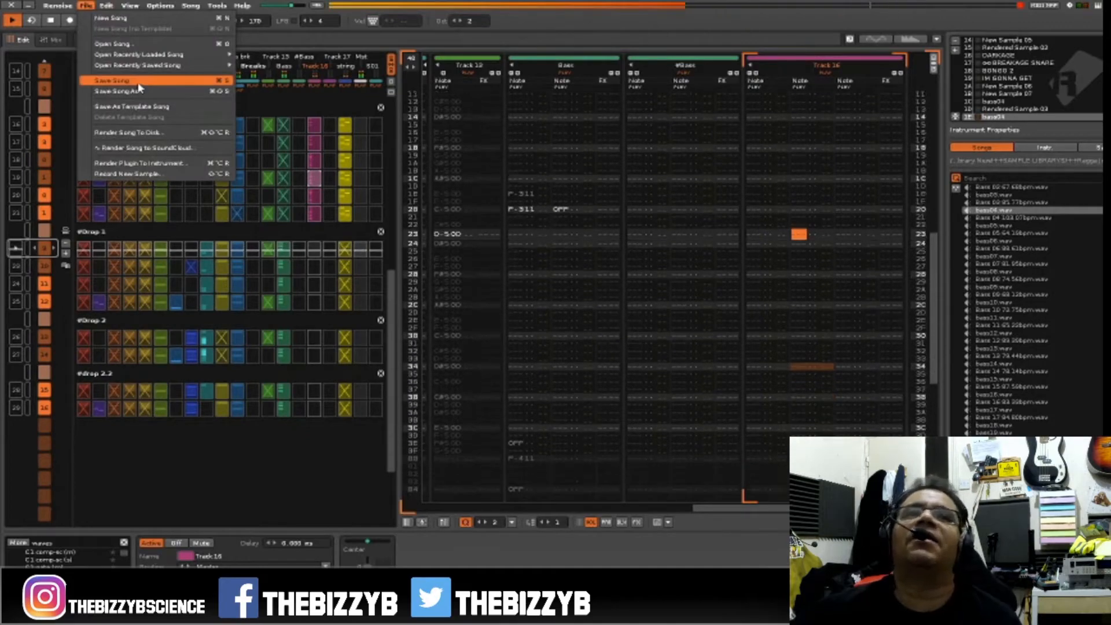
left_click(138, 83)
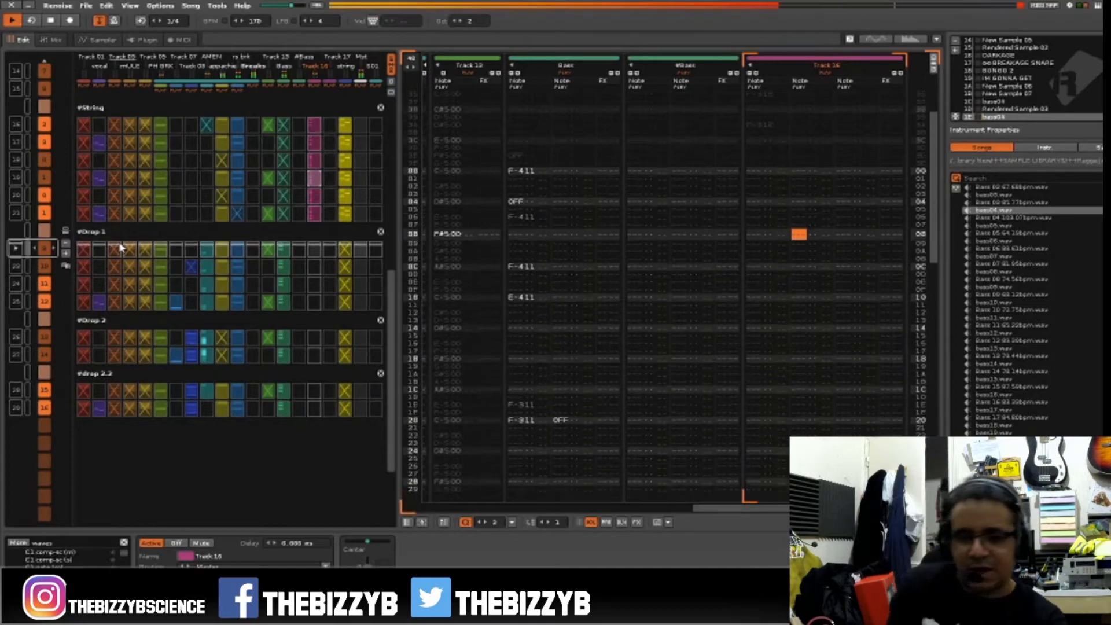
Record C-3 and A-3 notes live into Track 16 of the first Drop 1 pattern and push the row 3E OFF down one row
key("Escape")
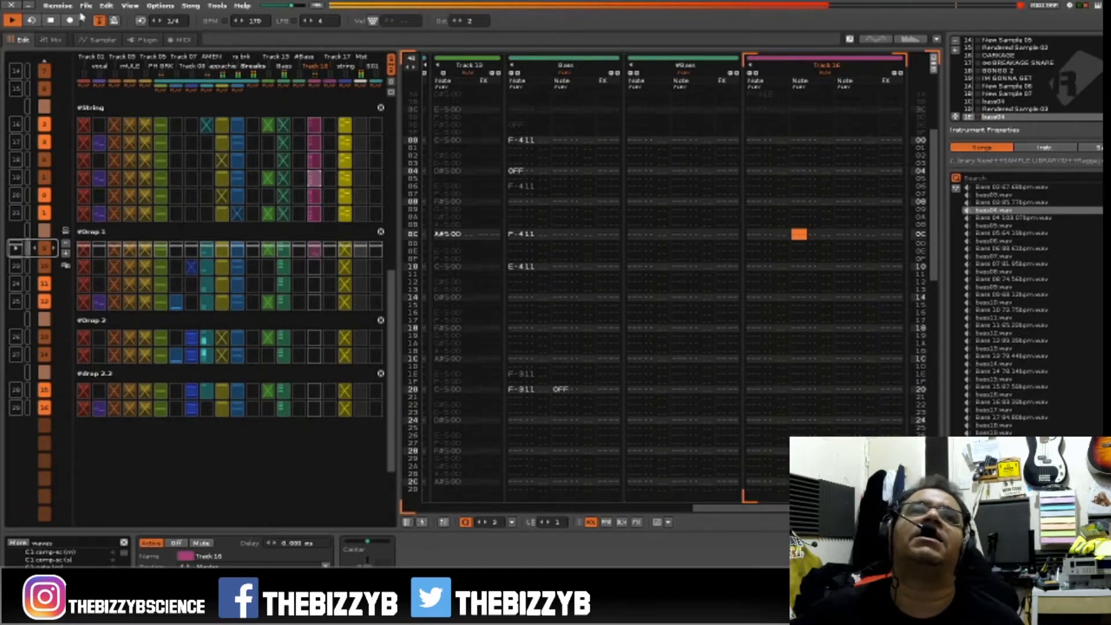
key("Scroll_Lock")
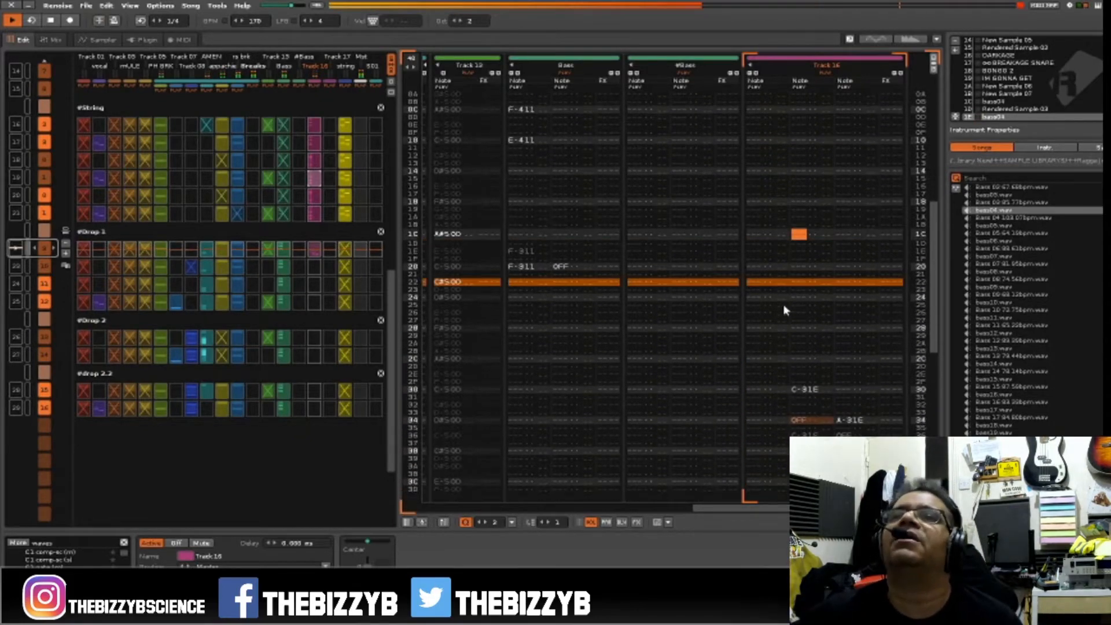
scroll(810, 272, "down", 10)
left_click(846, 234)
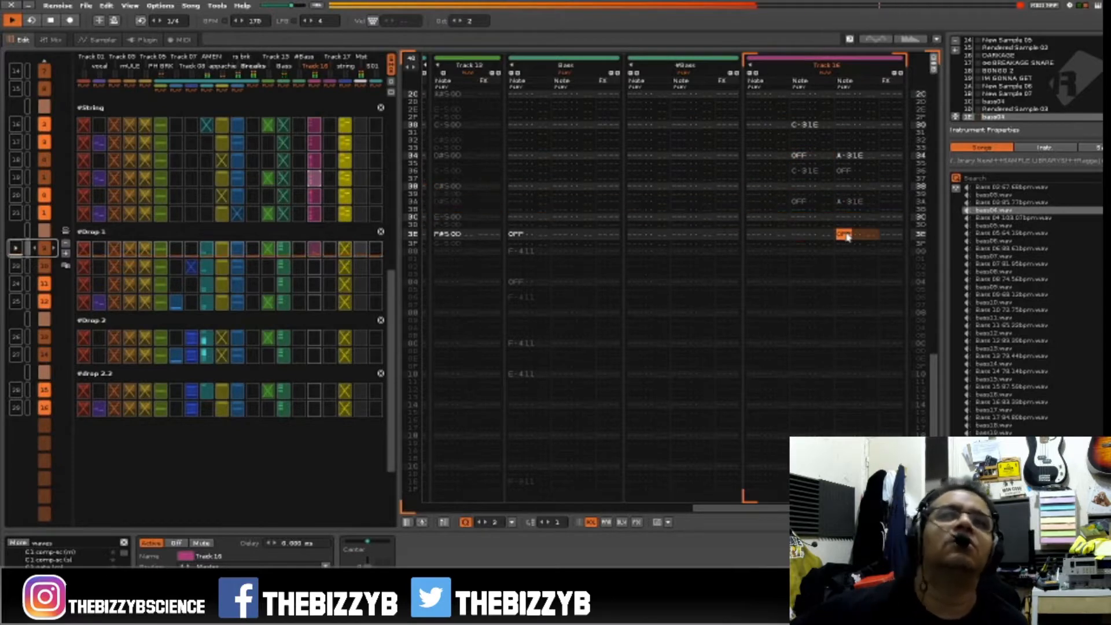
key("Insert")
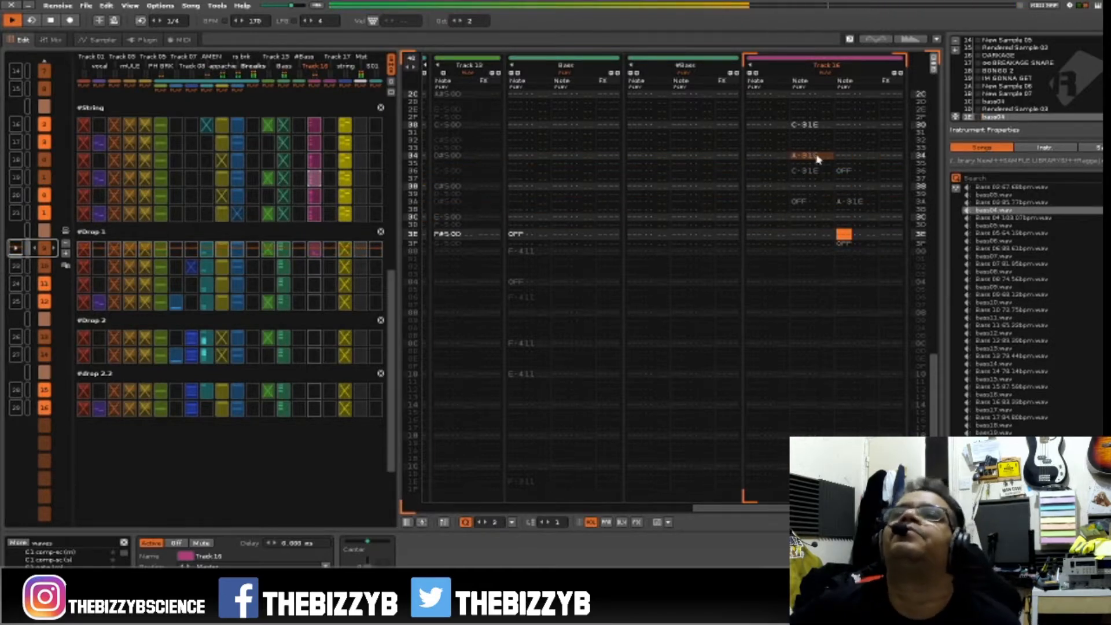
Cut Track 16's OFF entries at row 36 in the last note column and row 3A in the column before it
right_click(852, 180)
left_click(851, 180)
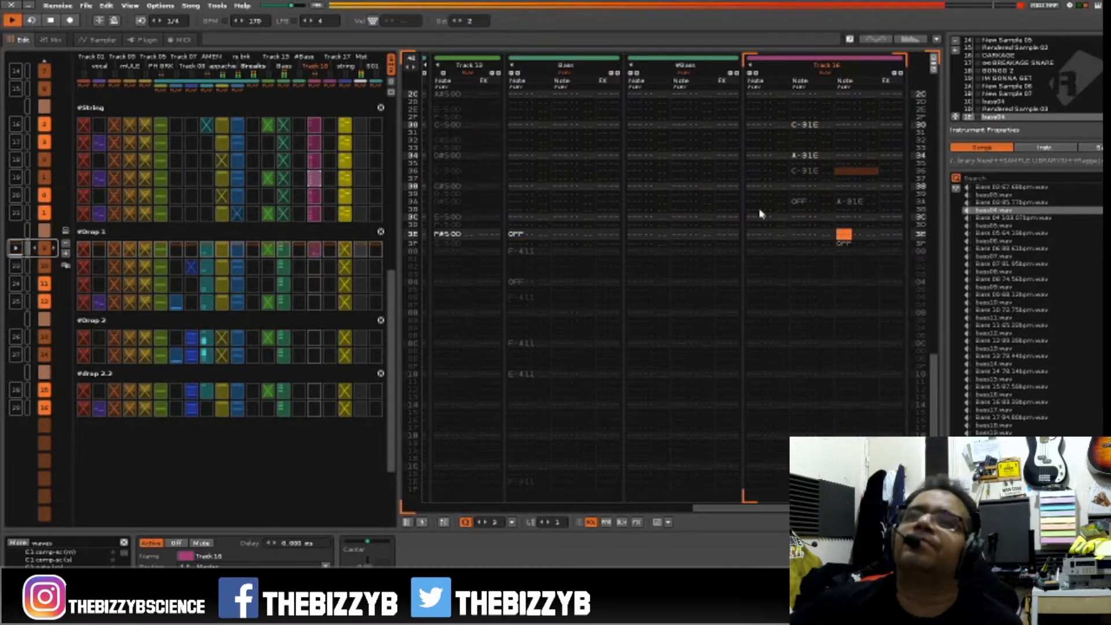
left_click(791, 203)
right_click(793, 204)
left_click(810, 211)
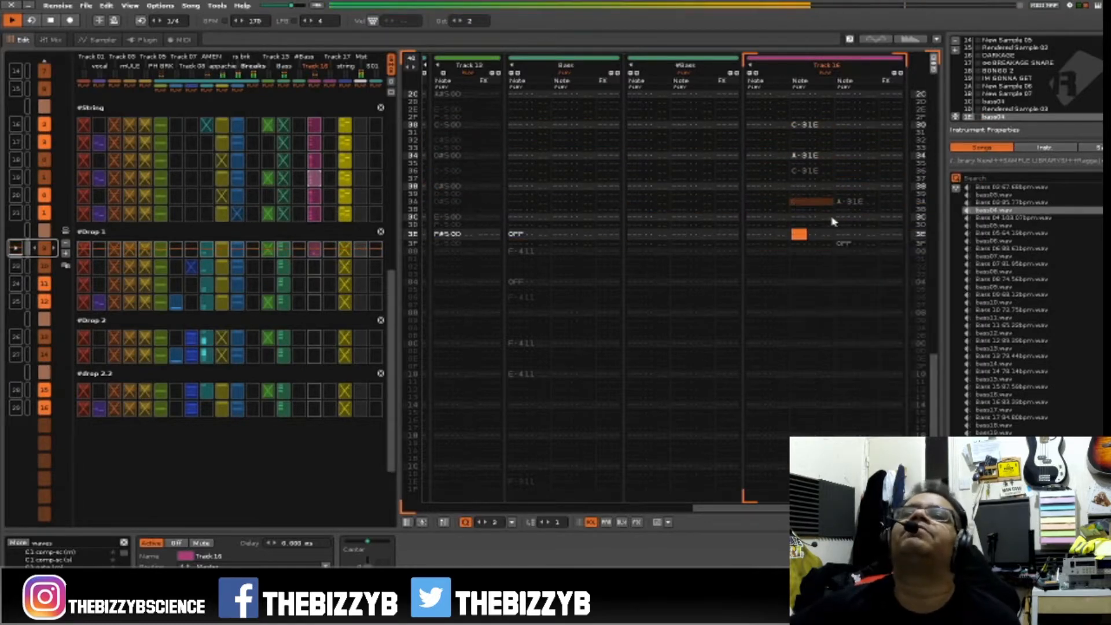
left_click(842, 237)
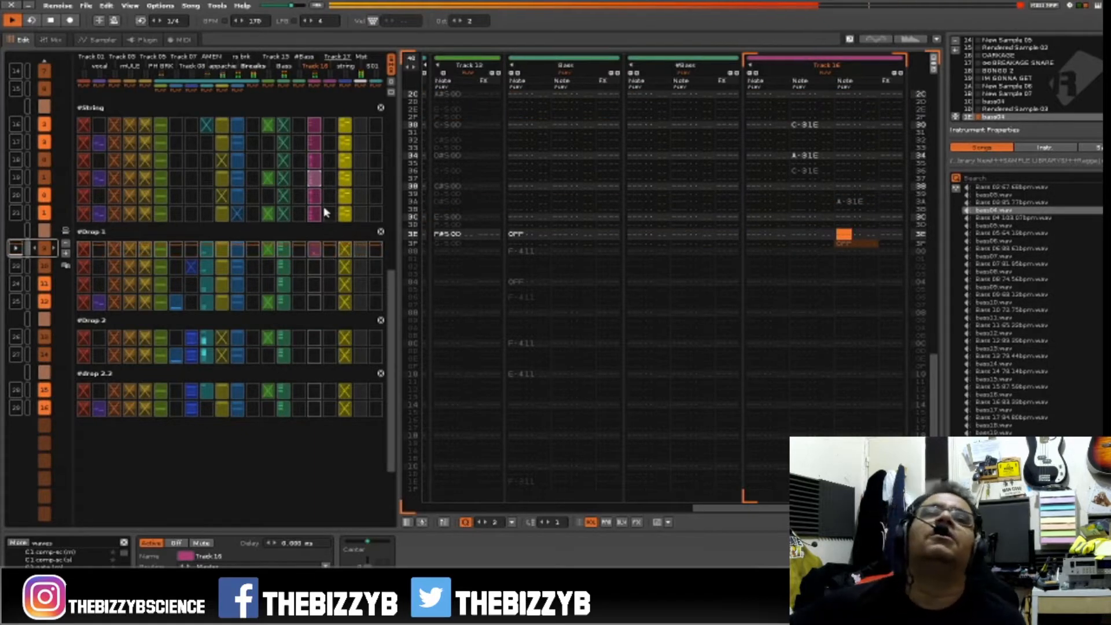
Copy Track 16's block from the first Drop 1 pattern into that section's other three patterns and save the song
left_click(315, 249)
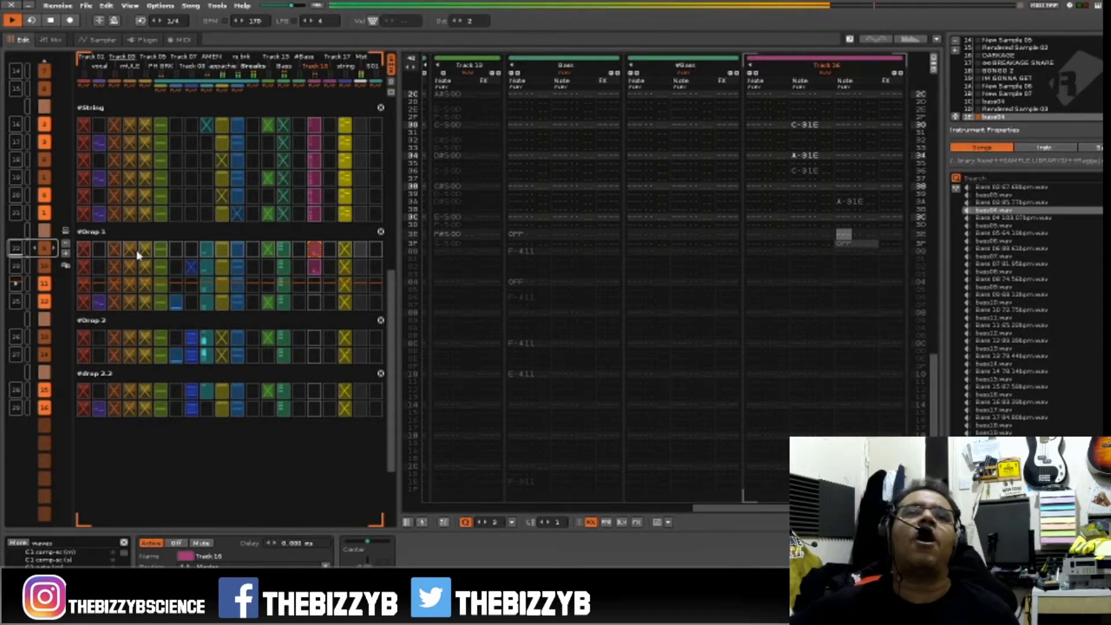
left_click_drag(316, 274, 315, 285)
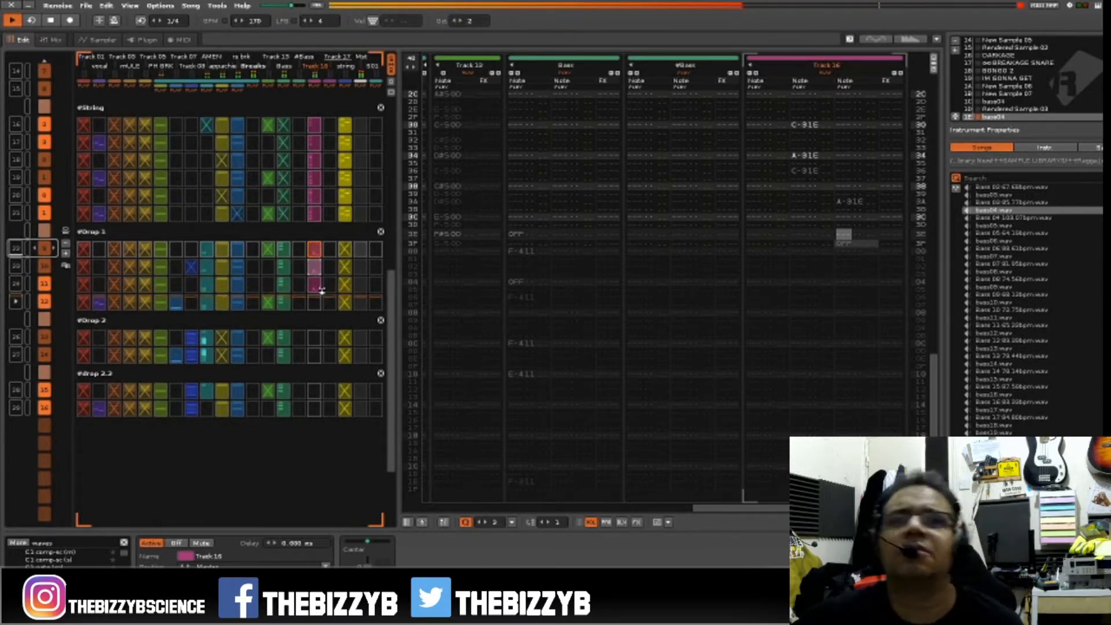
left_click_drag(316, 291, 315, 303)
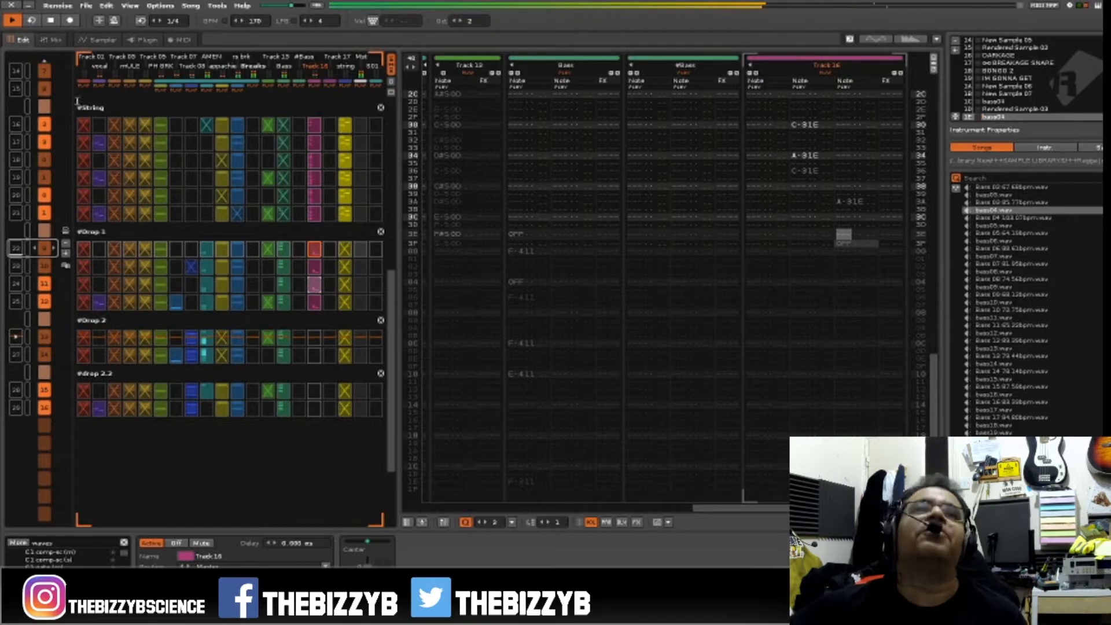
left_click(86, 5)
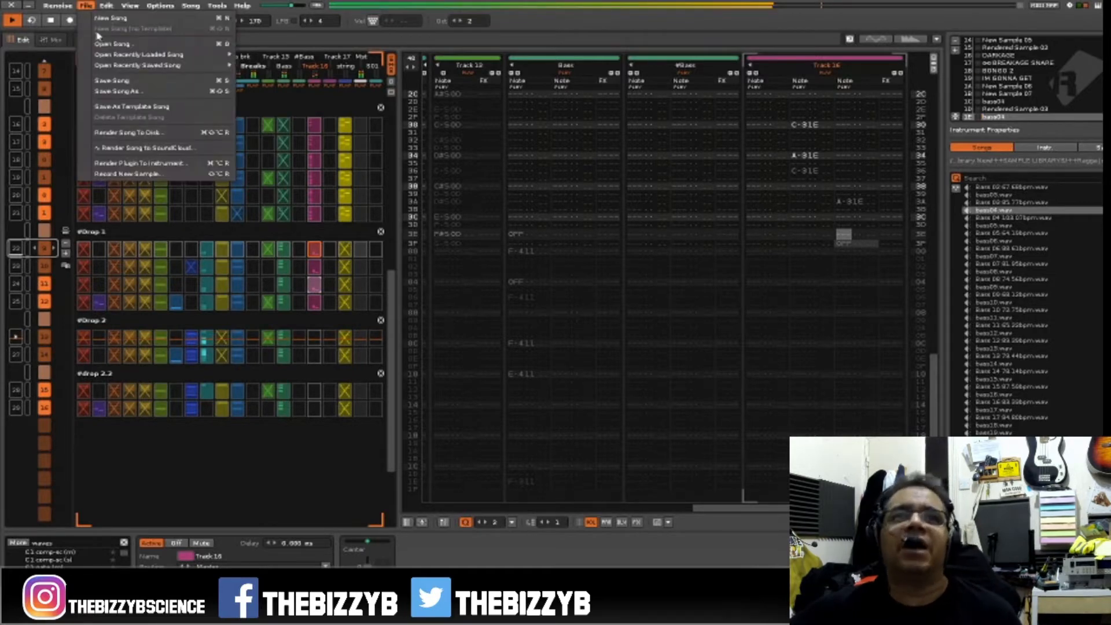
left_click(118, 81)
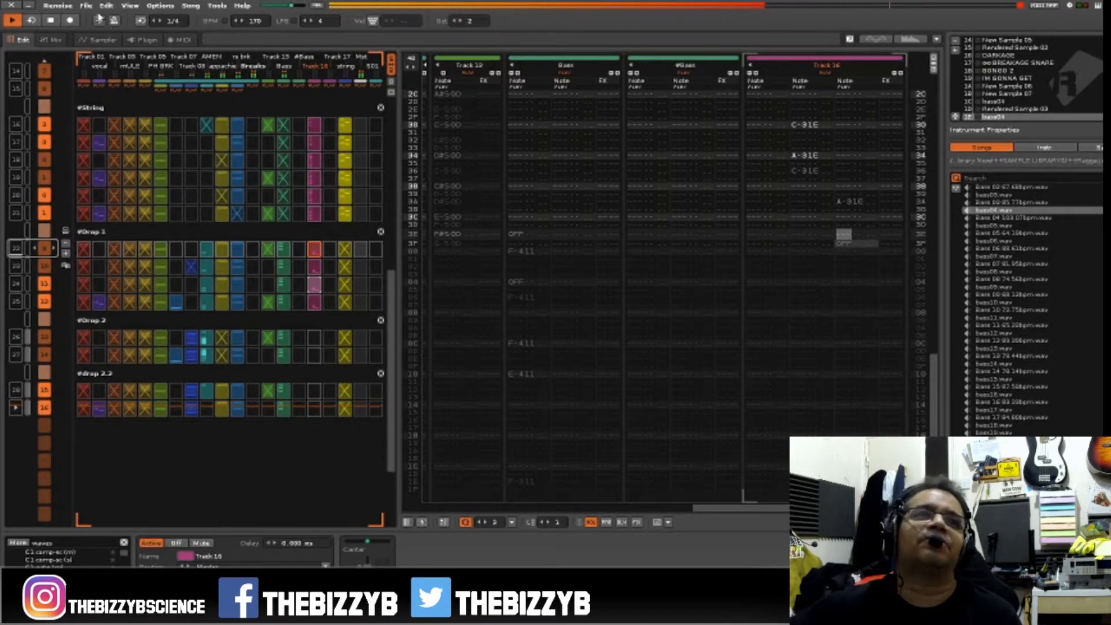
Turn playback following on, stop playback, and repeat the selected Drop 2 and drop 2.2 patterns at the end of the sequence
left_click(100, 22)
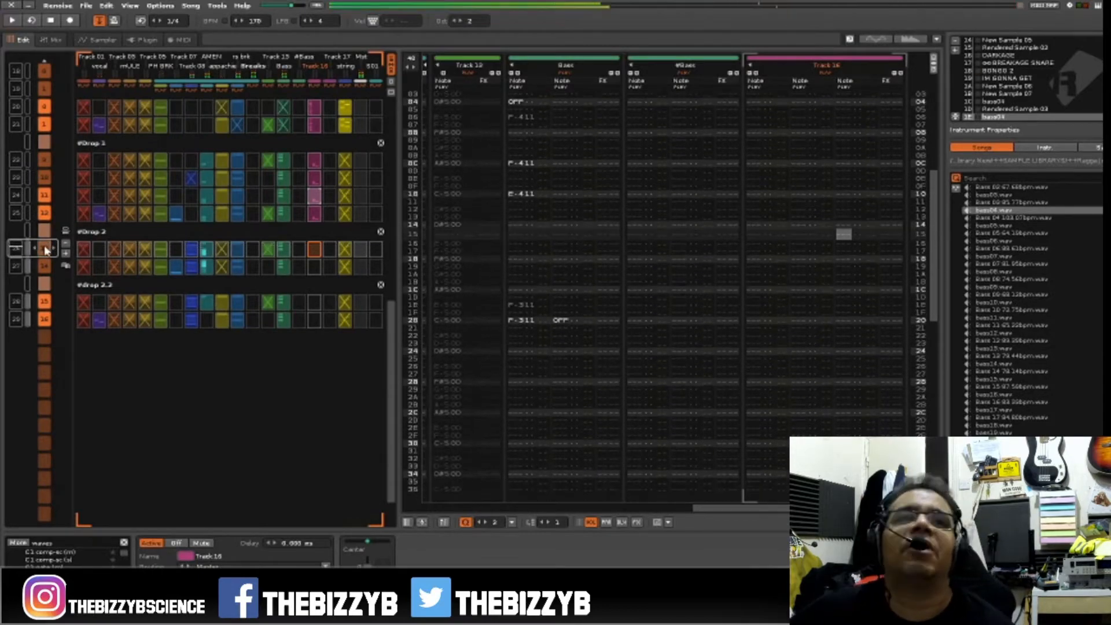
key("space")
right_click(44, 320)
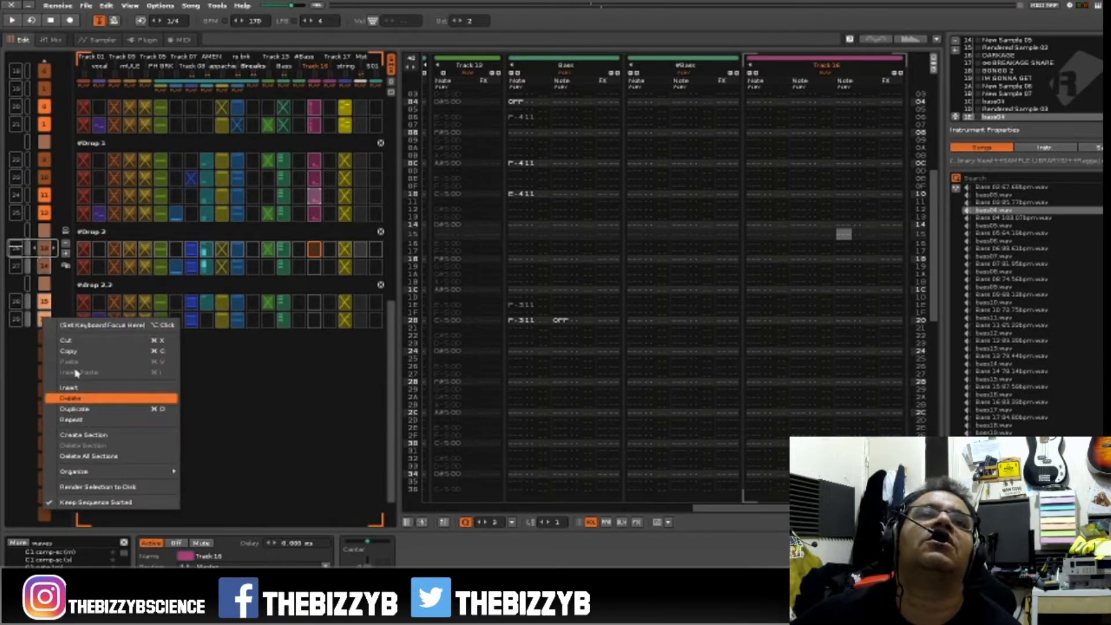
left_click(91, 419)
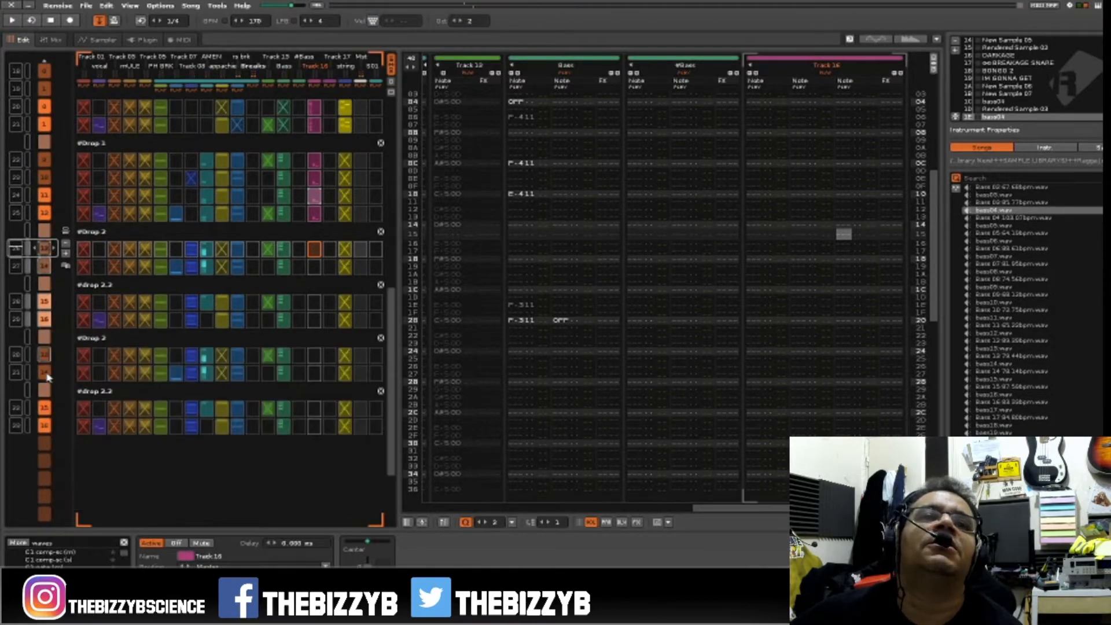
Play from the repeated Drop 2 section and make all of the repeated patterns unique
key("space")
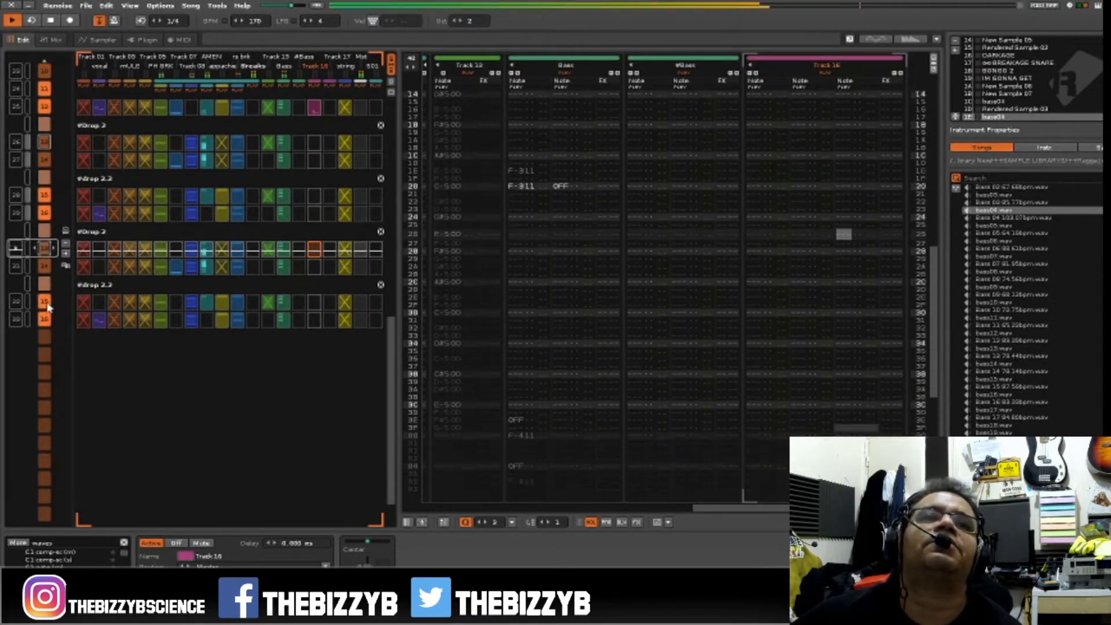
right_click(45, 249)
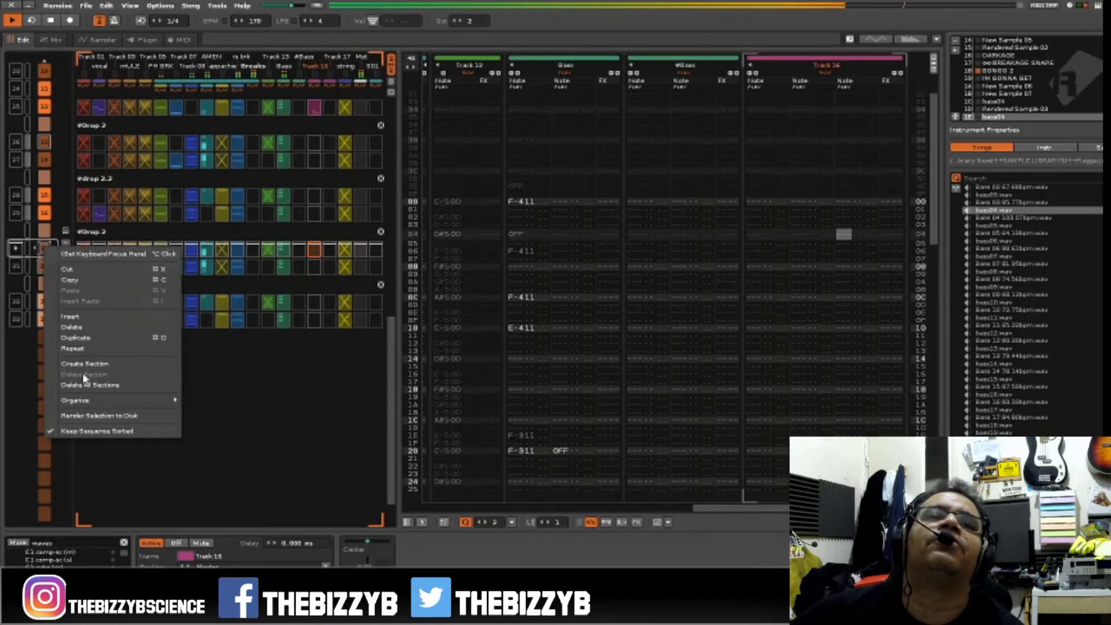
mouse_move(92, 400)
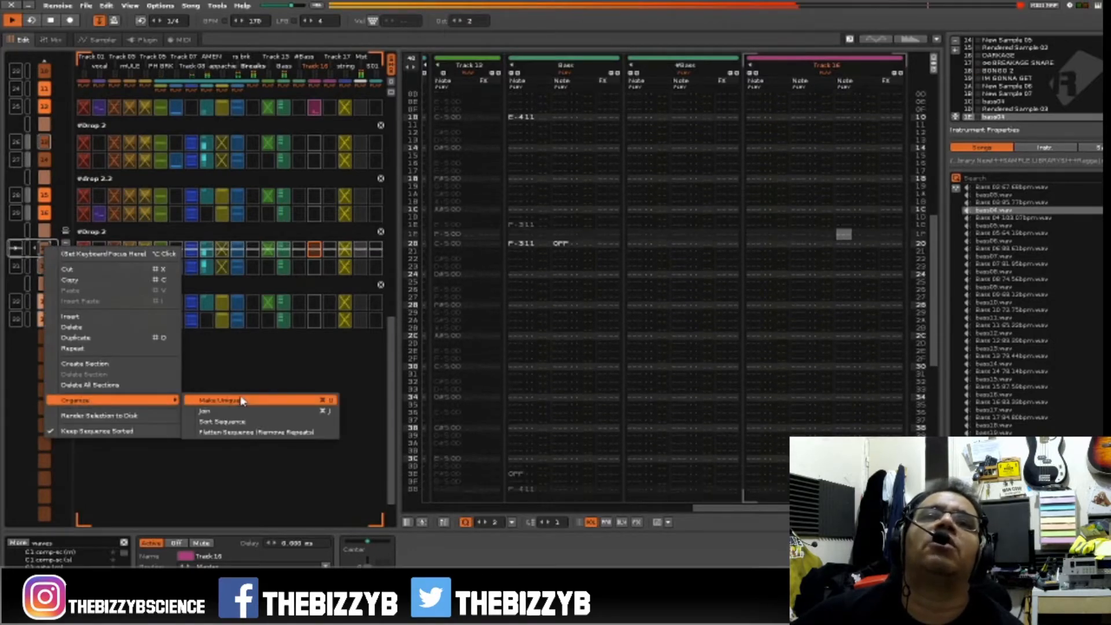
left_click(241, 400)
Record C-3 and A-3 notes live into Track 16 of the repeated Drop 2 section's first pattern, then stop following playback
middle_click(795, 175)
key("space")
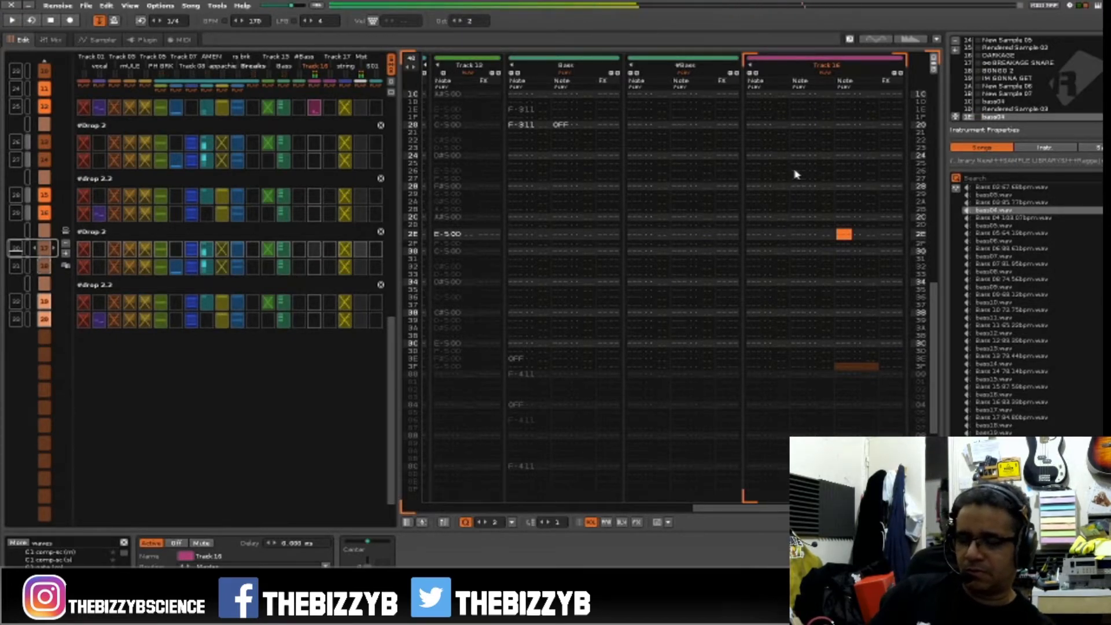
key("space")
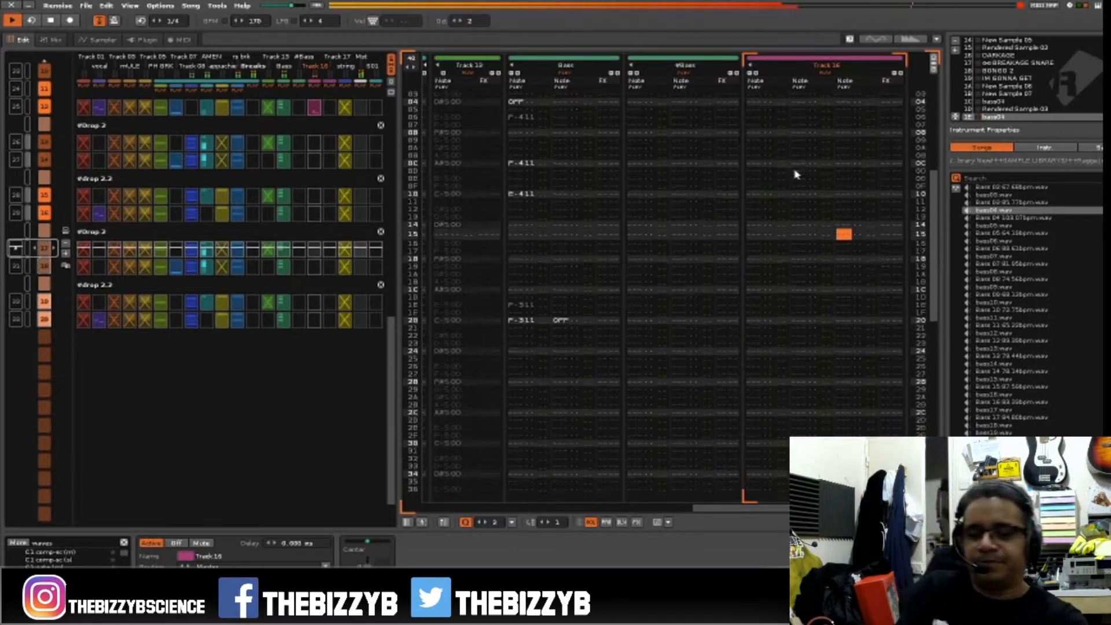
key("Escape")
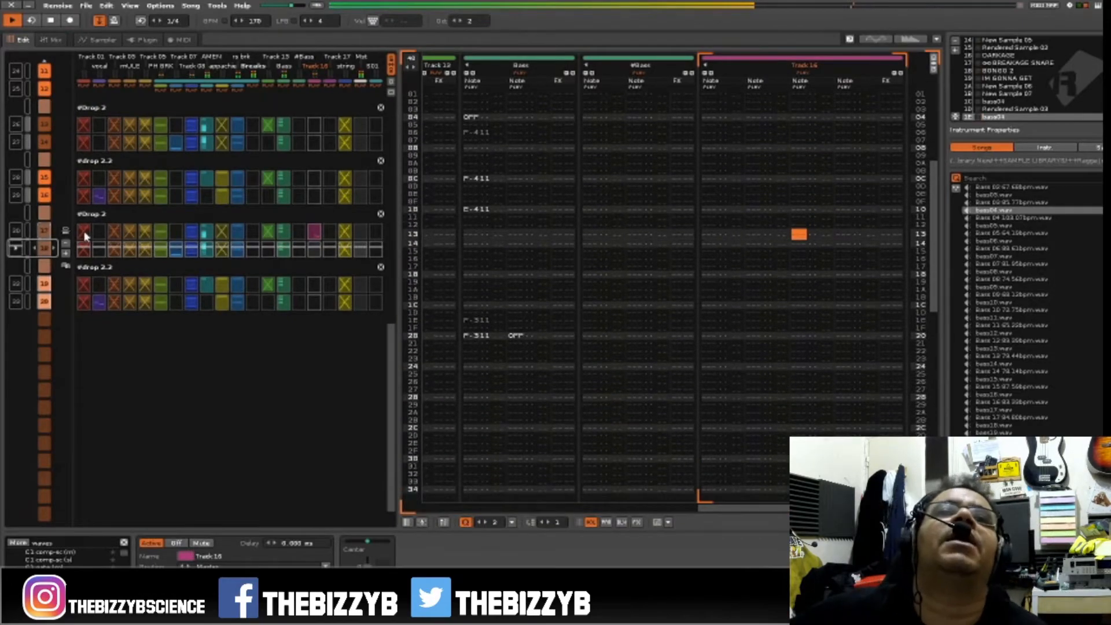
key("space")
key("space")
left_click(20, 231)
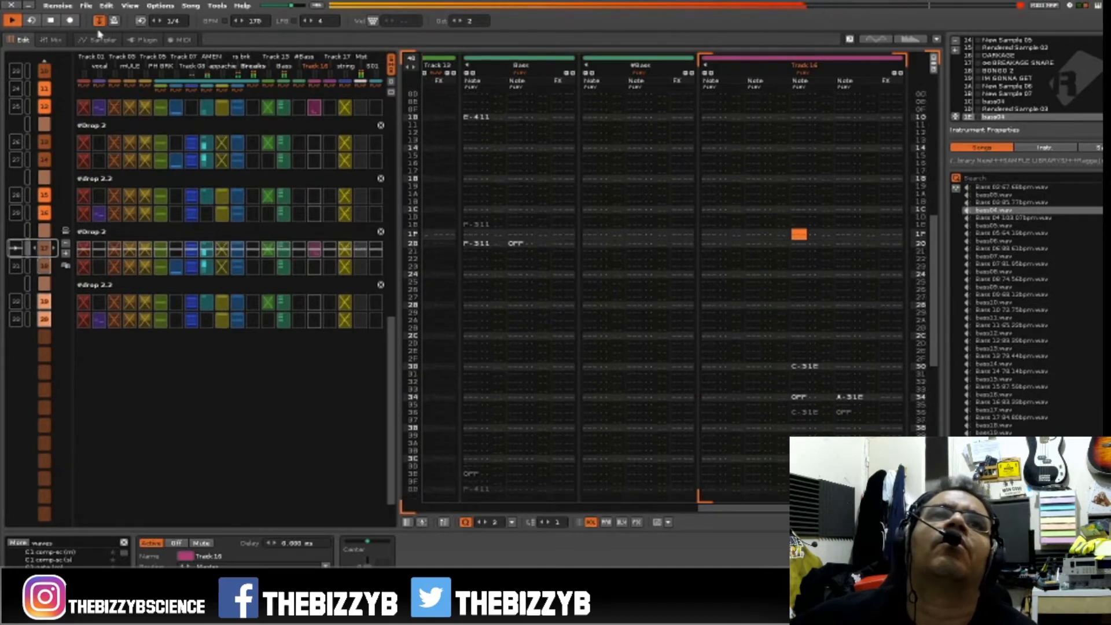
left_click(100, 21)
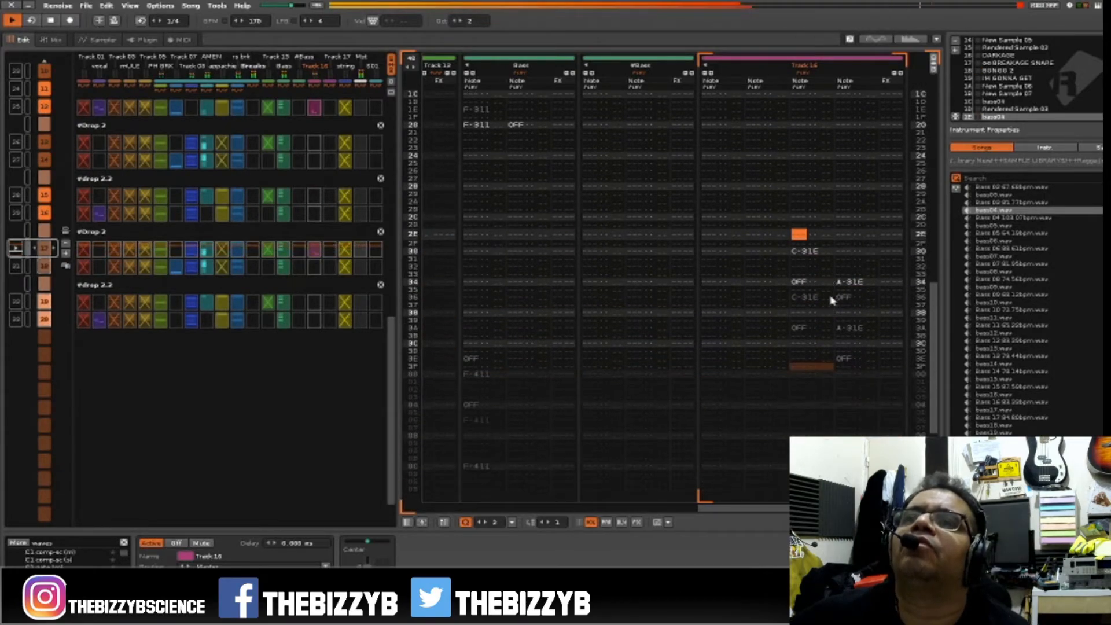
Cut Track 16's OFF entries at row 36 in the fourth note column and rows 3A and 34 in the third
right_click(840, 270)
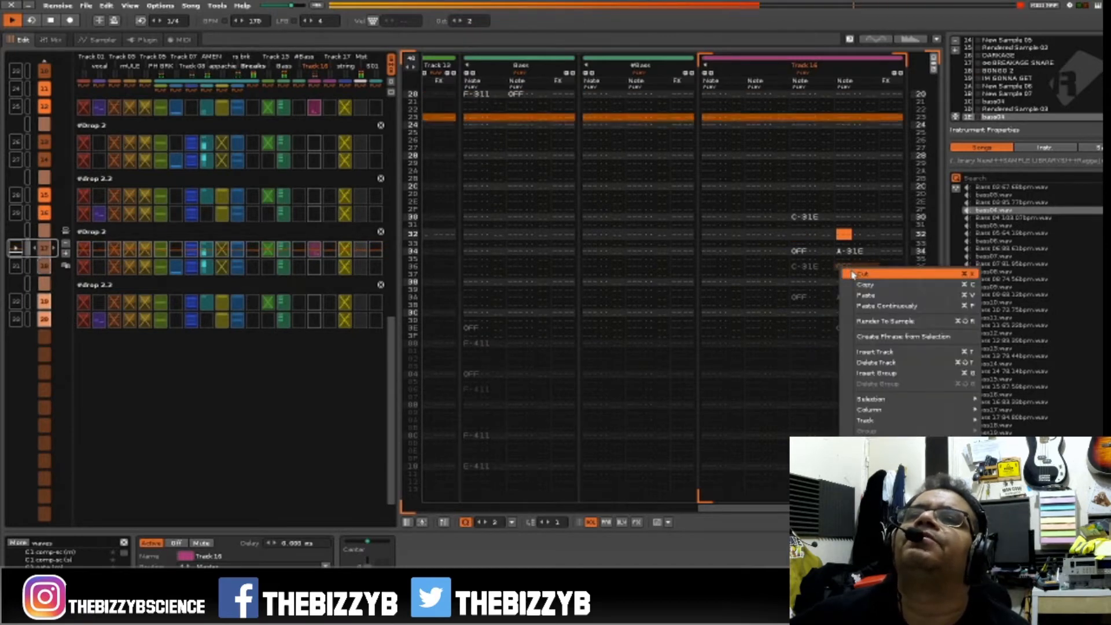
left_click(848, 273)
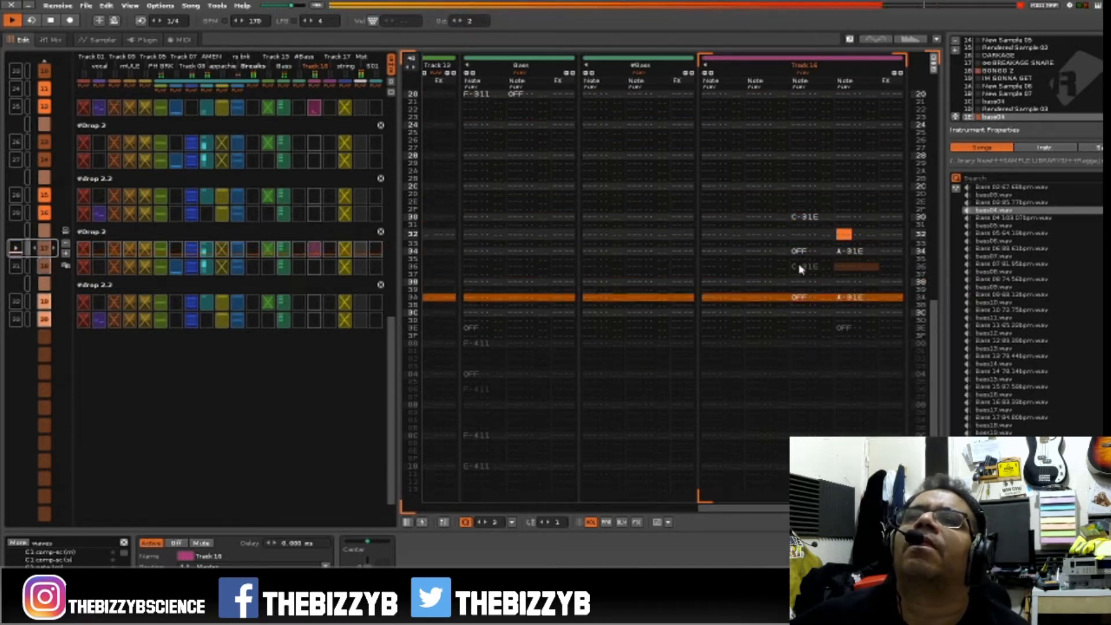
key("space")
right_click(799, 296)
left_click(814, 303)
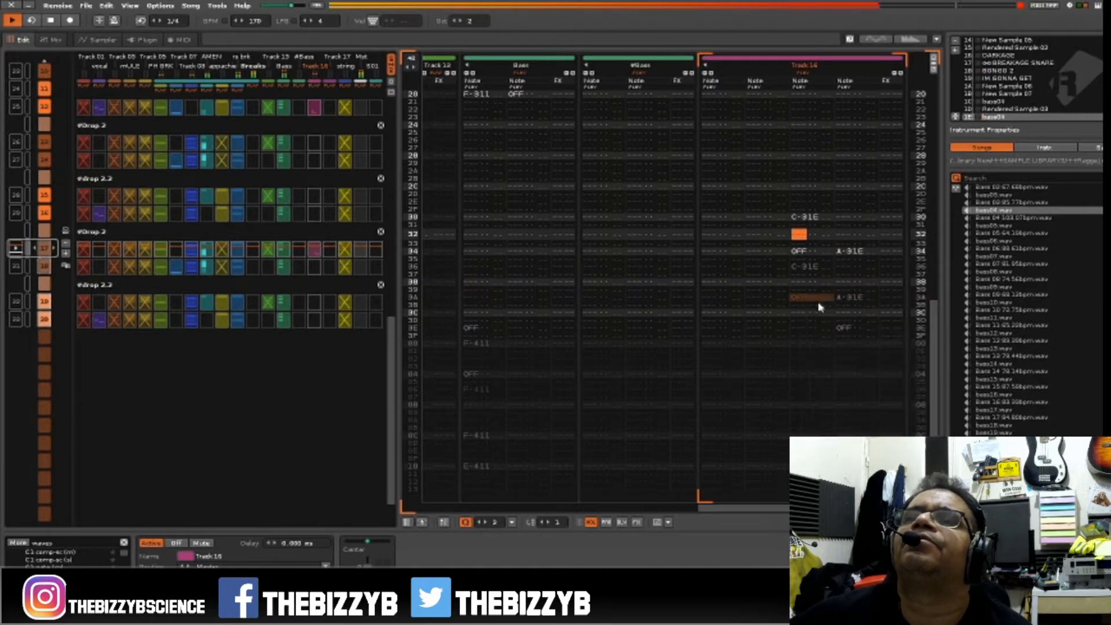
key("space")
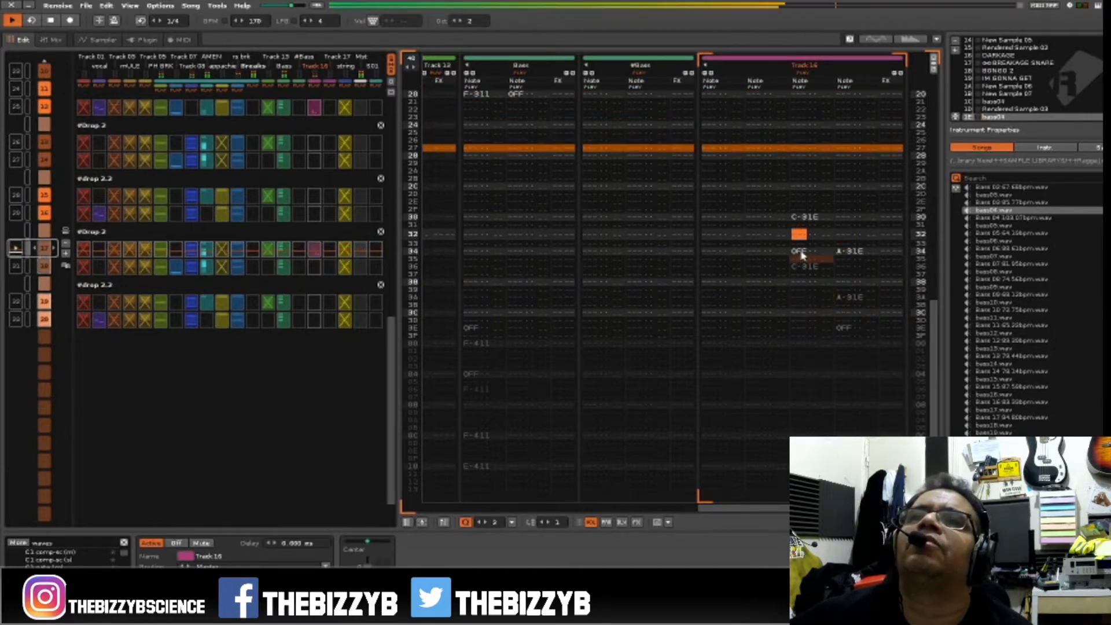
right_click(814, 261)
left_click(815, 261)
Move Track 16's A-3 notes at rows 34 and 3A from the fourth note column to the third
left_click(848, 252)
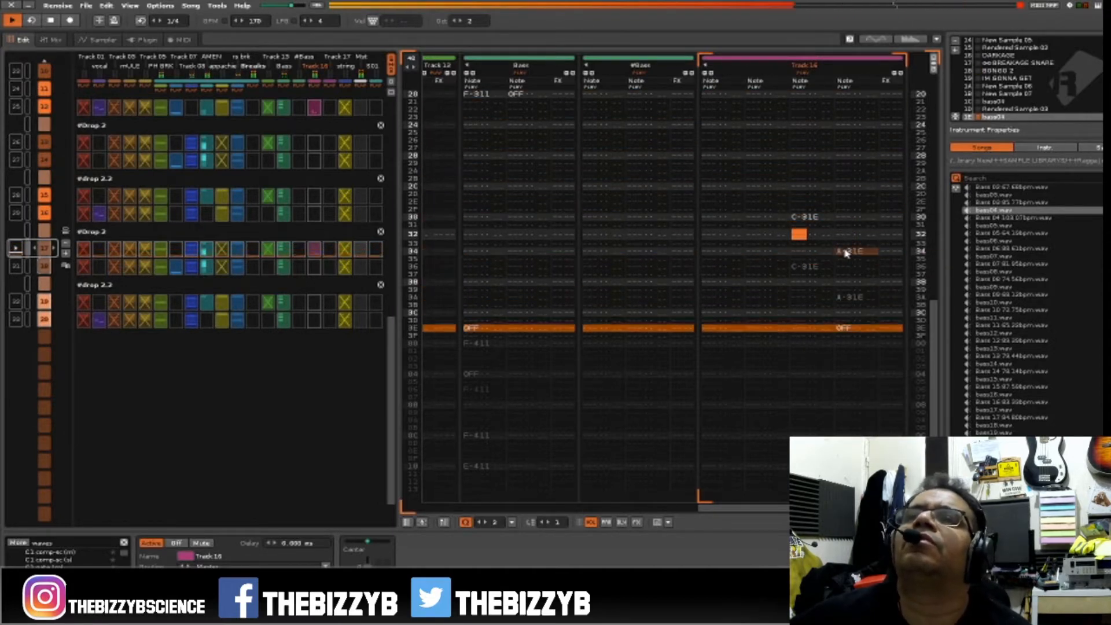
left_click_drag(851, 258, 806, 262)
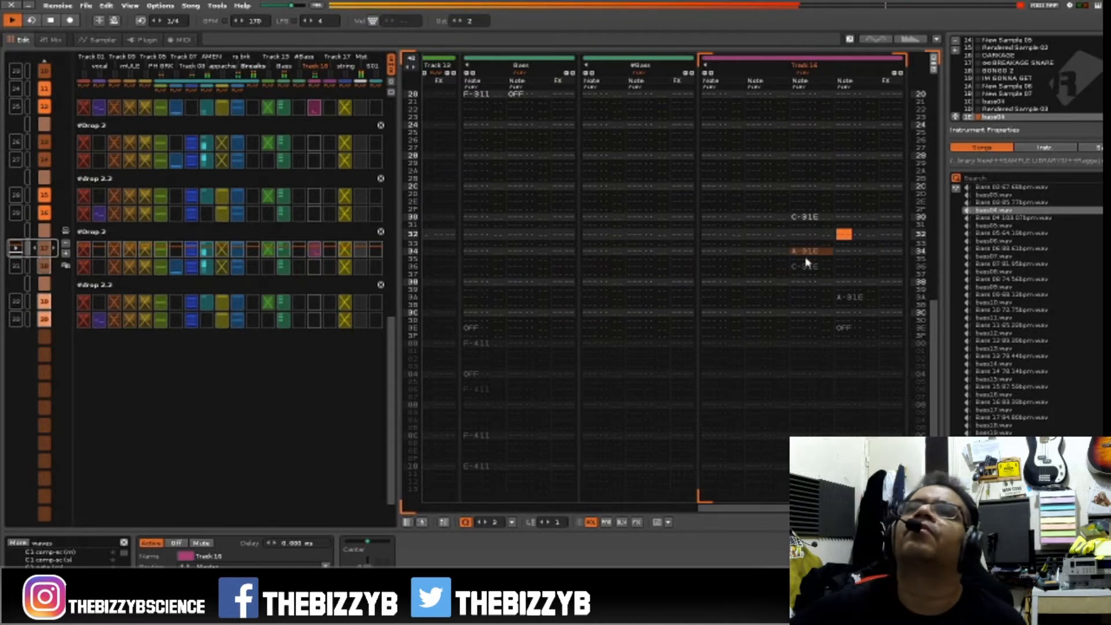
left_click(841, 297)
left_click_drag(843, 297, 802, 303)
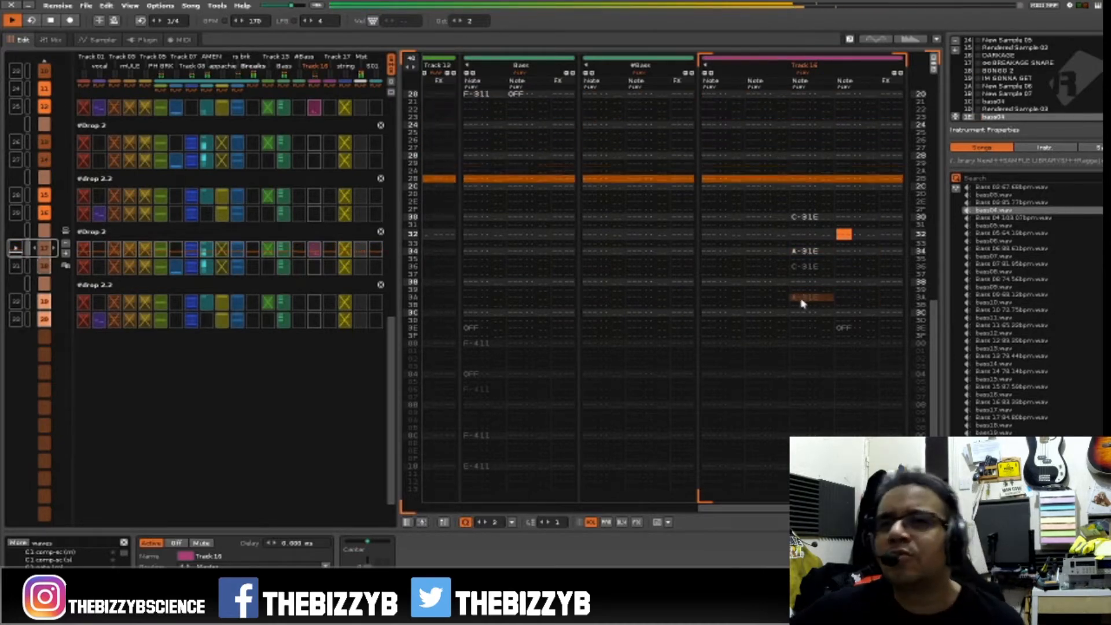
Cut the OFF entry at row 3E in Track 16's fourth note column and place the cursor in the first column
left_click(844, 328)
right_click(845, 328)
left_click(855, 333)
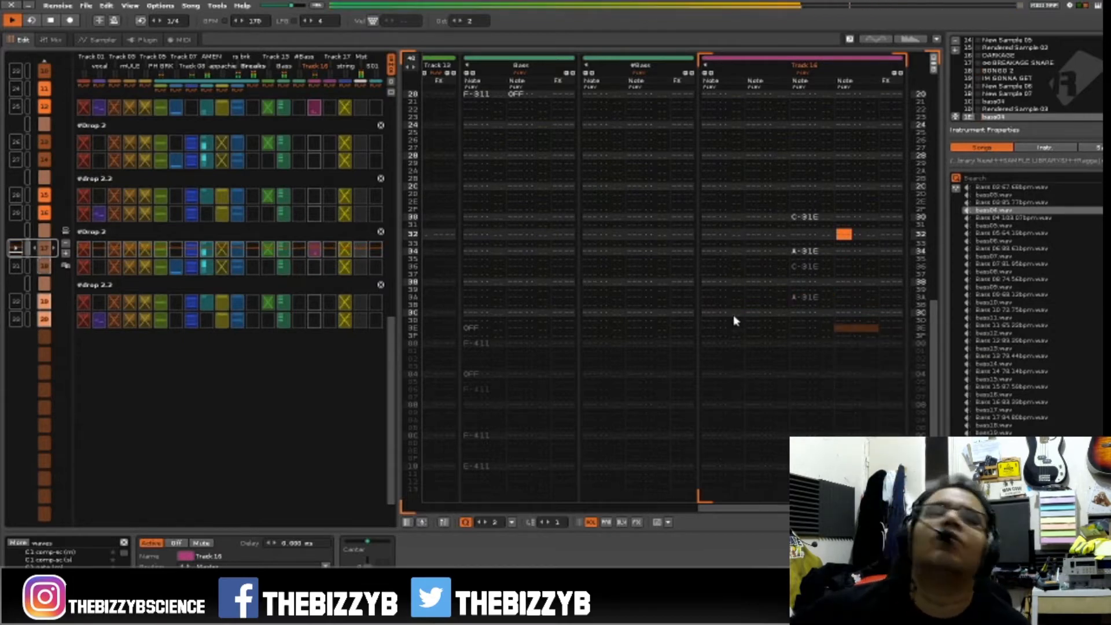
left_click(730, 314)
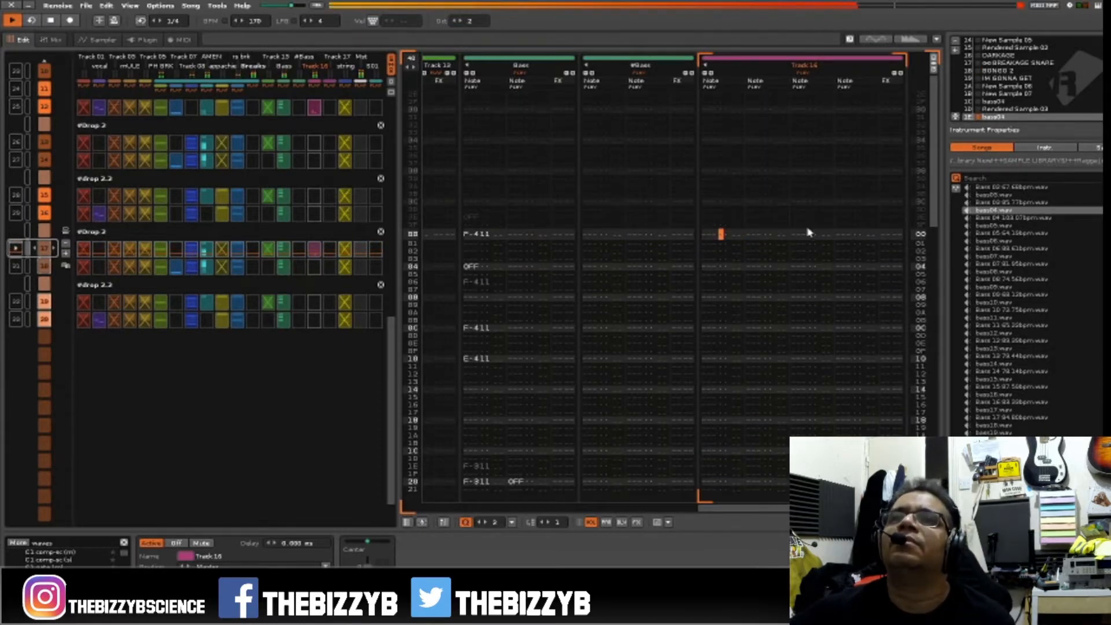
Cut the C-3 note at row 36 and move the A-3 note from row 3A to row 38 in Track 16's third note column
key("Escape")
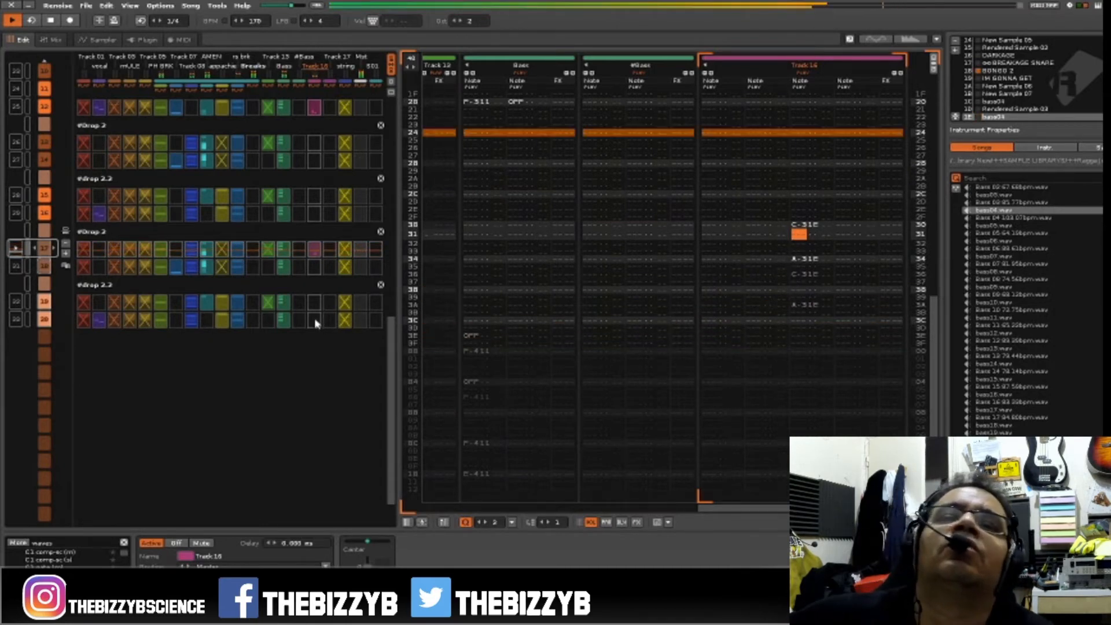
right_click(818, 280)
left_click(819, 281)
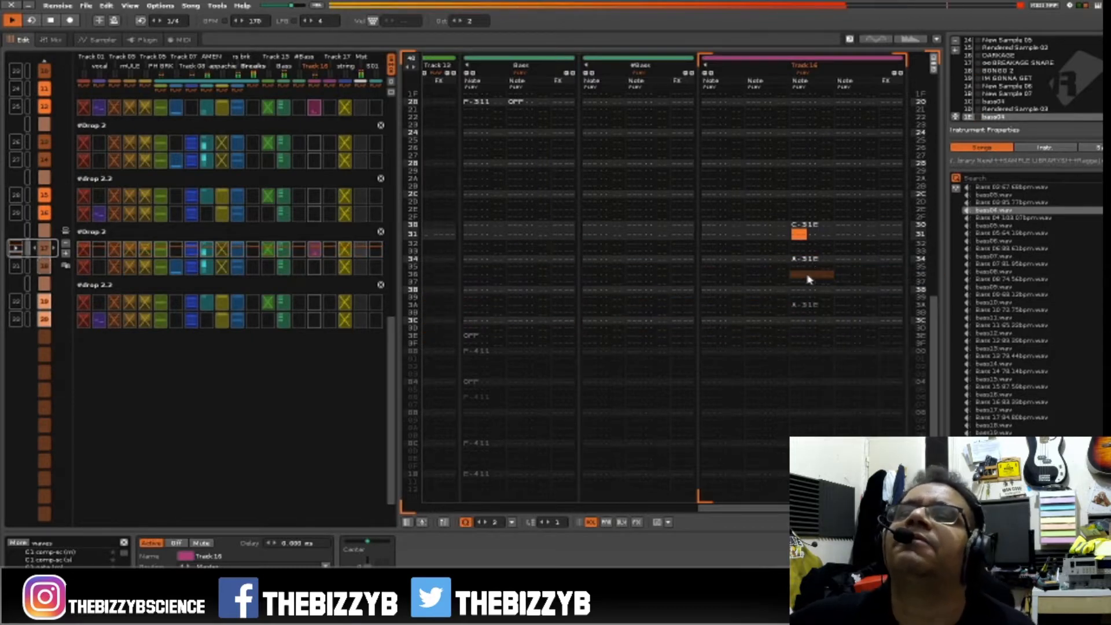
right_click(803, 262)
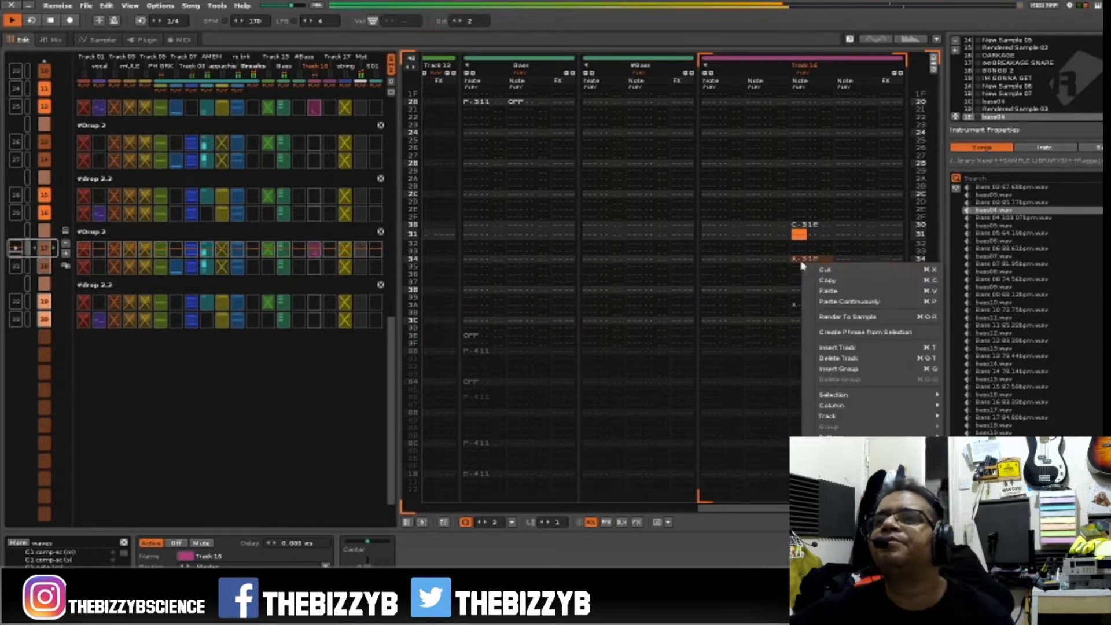
left_click(824, 280)
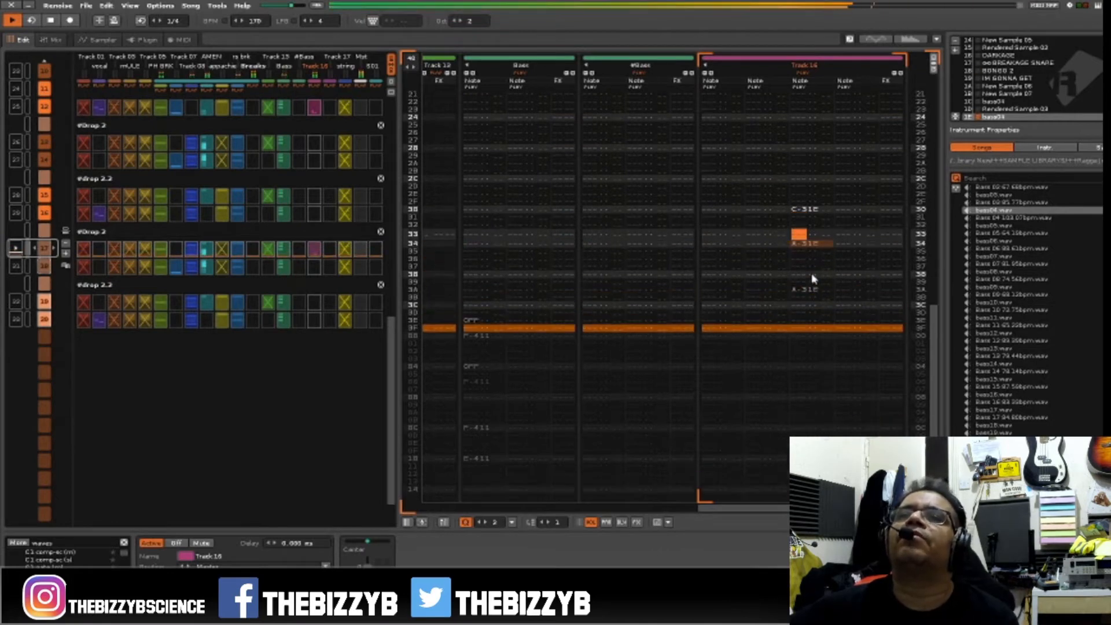
scroll(813, 281, "down", 4)
left_click(802, 273)
left_click_drag(802, 273, 808, 272)
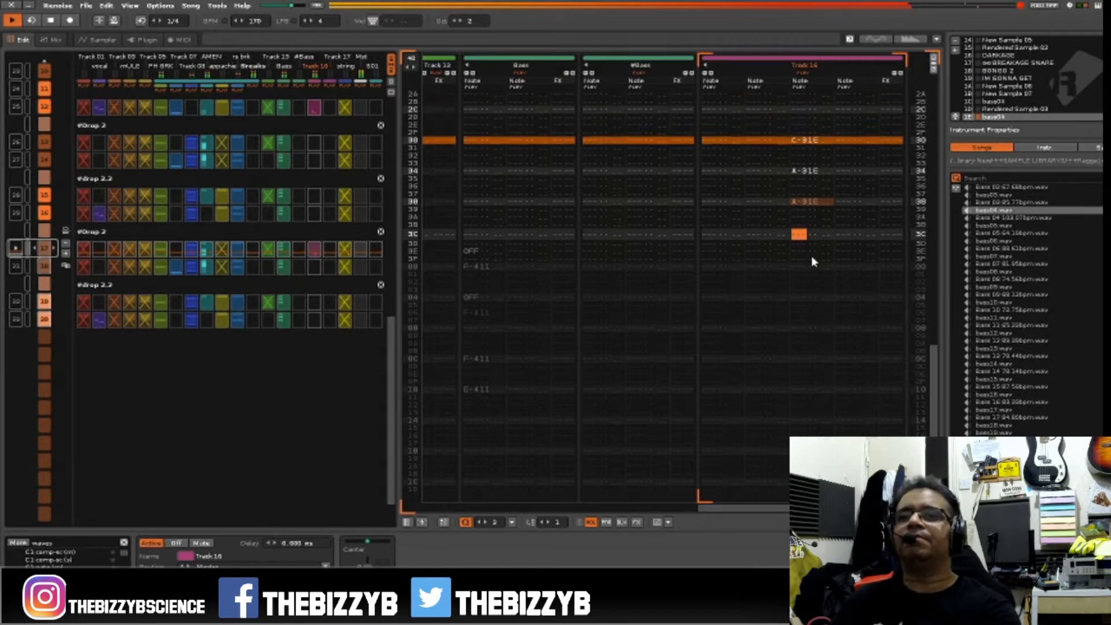
Turn on editing, enter A-3 at row 3C in Track 16's third note column, and undo the surplus repeated notes
key("Escape")
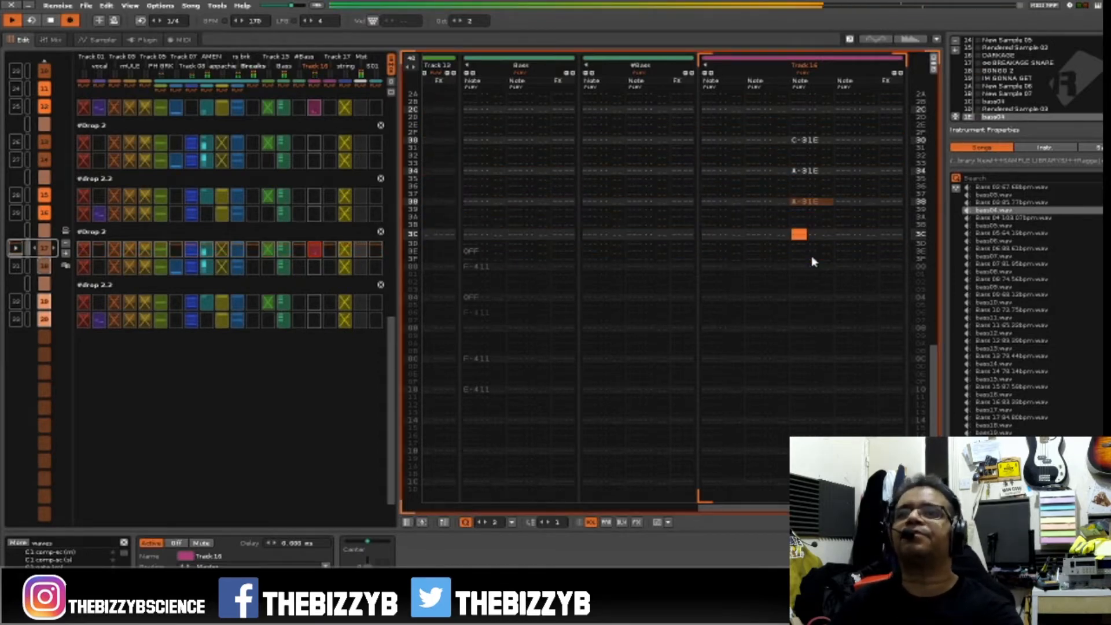
key("y")
key("y")
key("y")
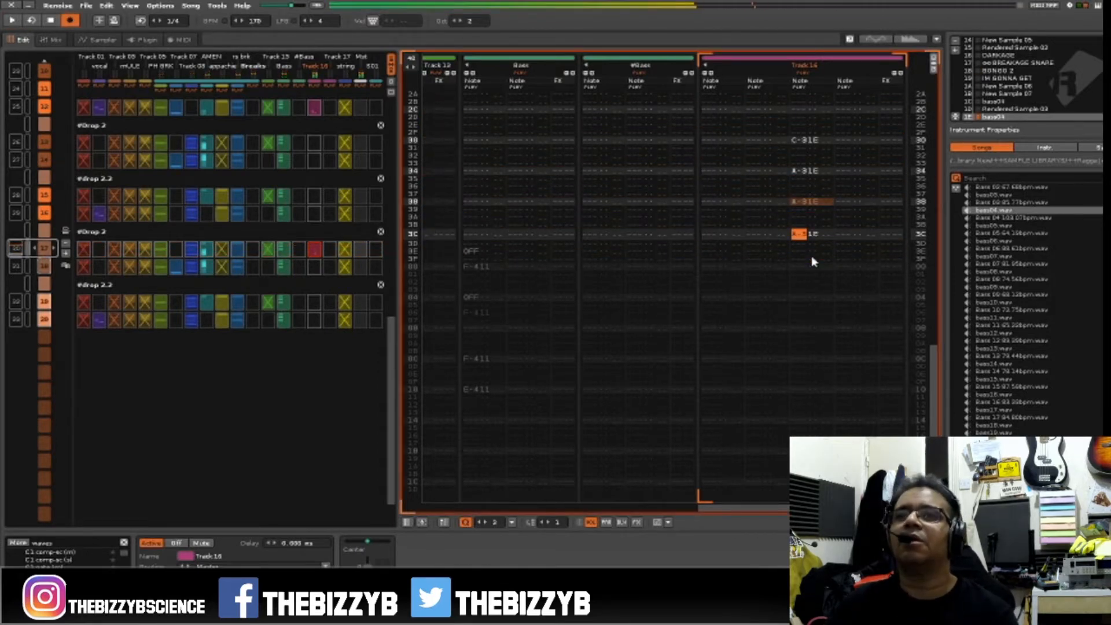
key("ctrl+z")
key("ctrl+z")
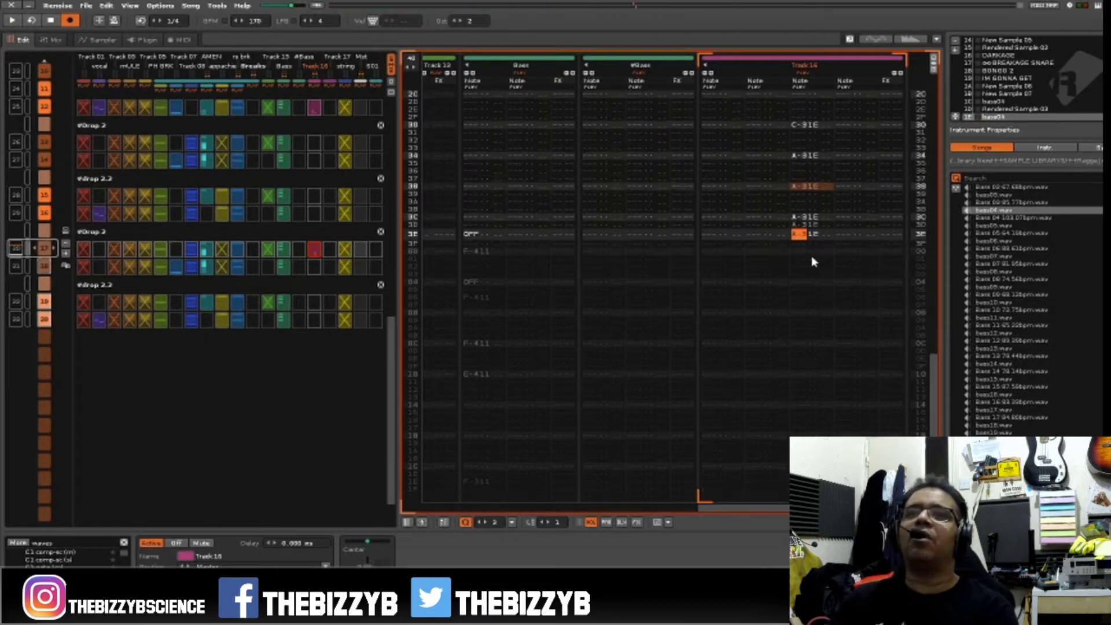
key("space")
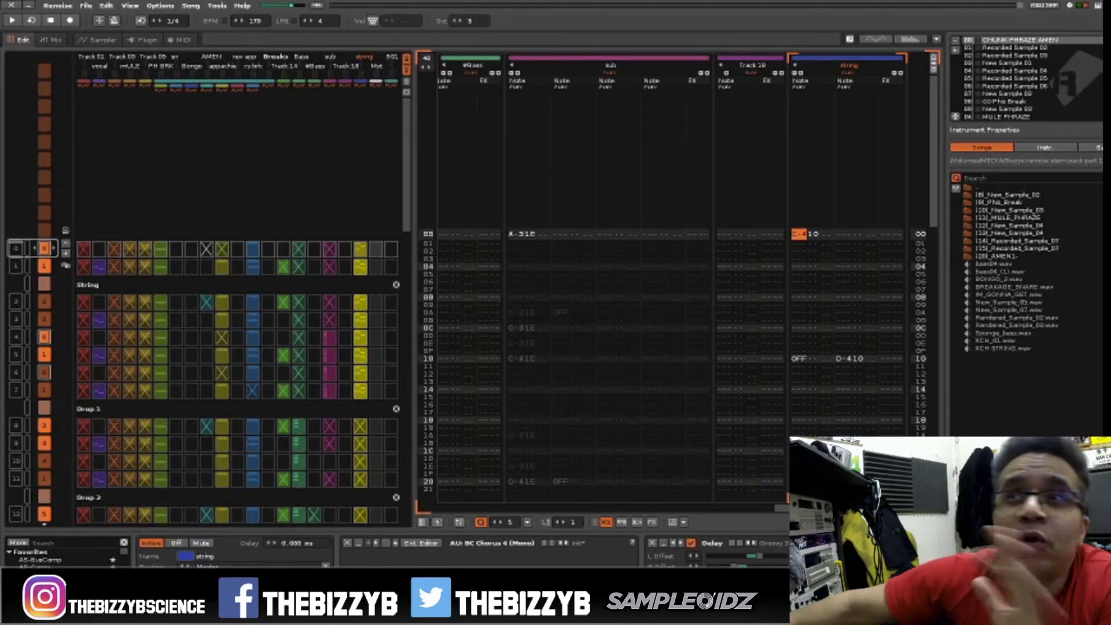
Examine the stem project's sub and string patterns and browse its instruments' phrases and sample waveforms
left_click(692, 234)
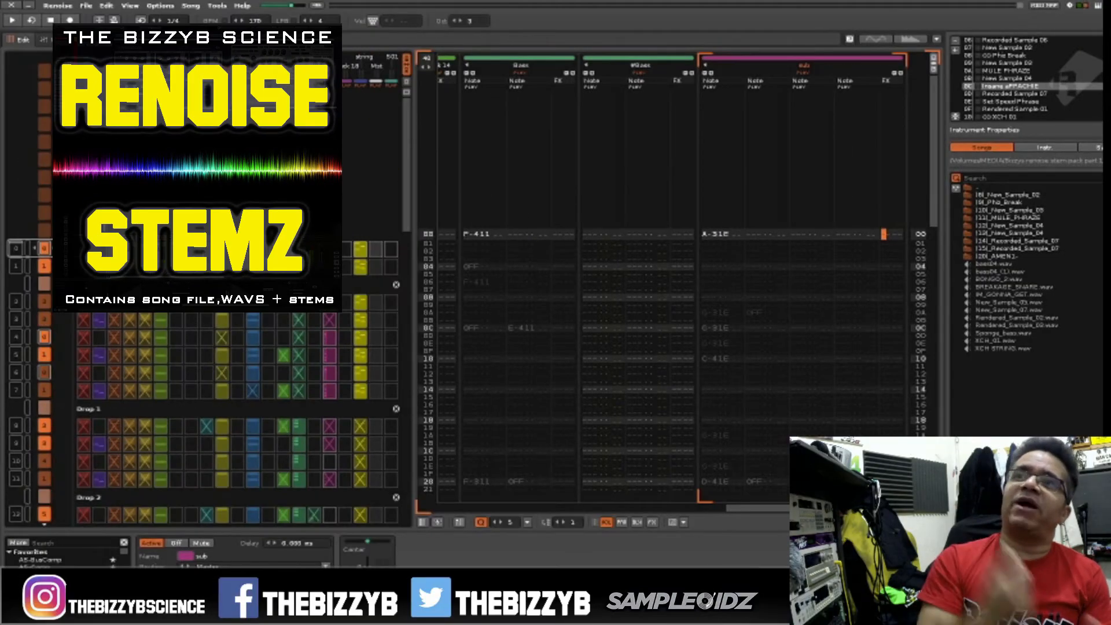
key("Tab")
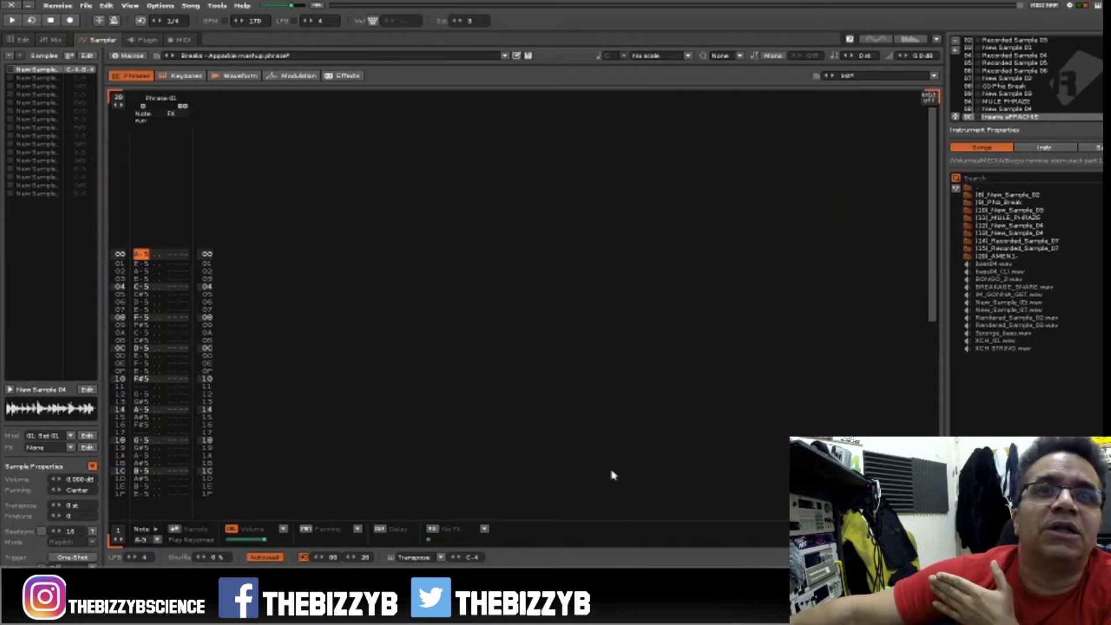
key("q")
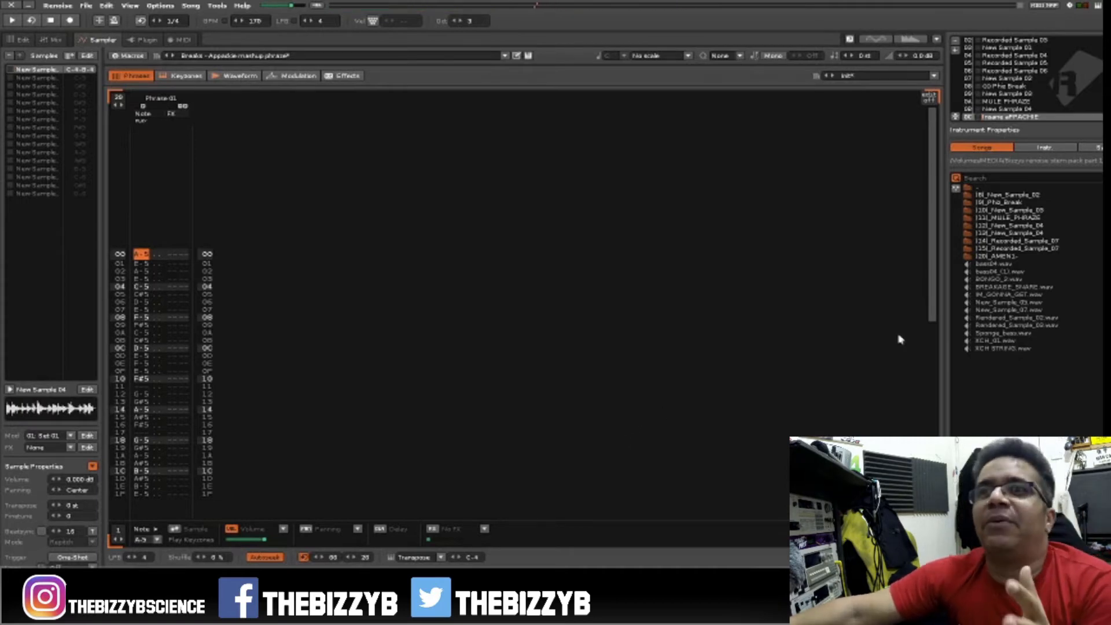
scroll(1039, 102, "down", 2)
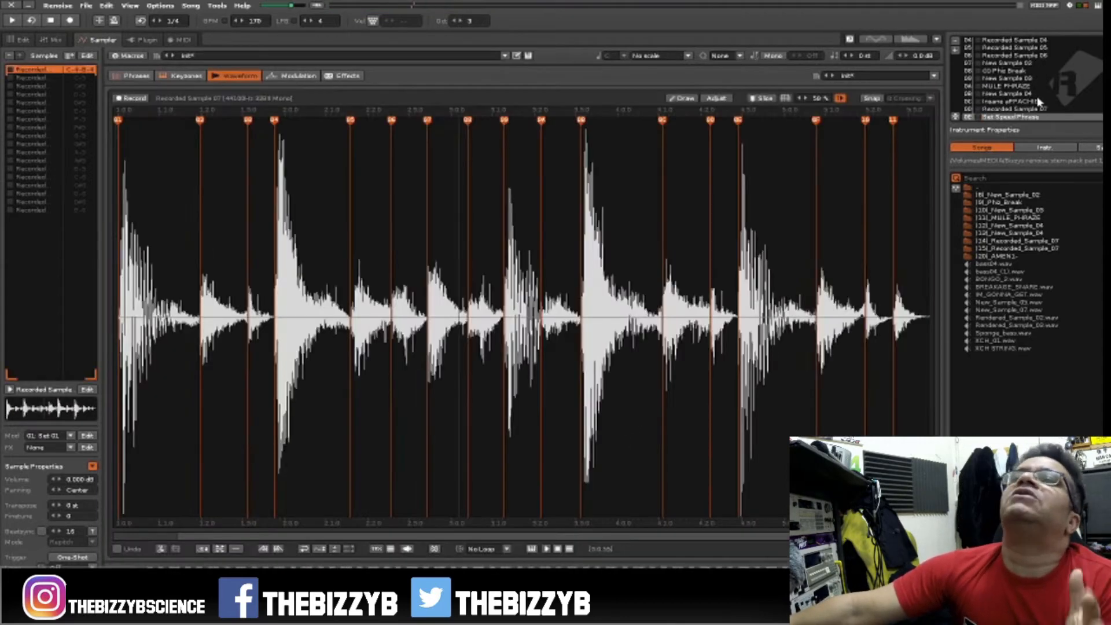
scroll(1042, 104, "up", 2)
scroll(1042, 104, "down", 2)
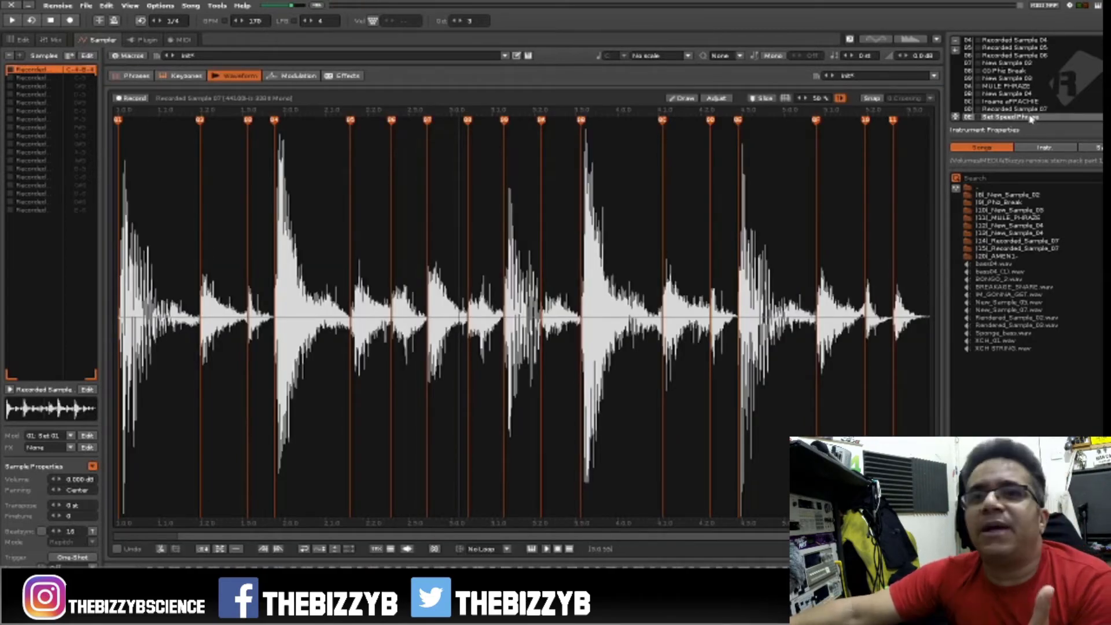
scroll(1078, 86, "down", 2)
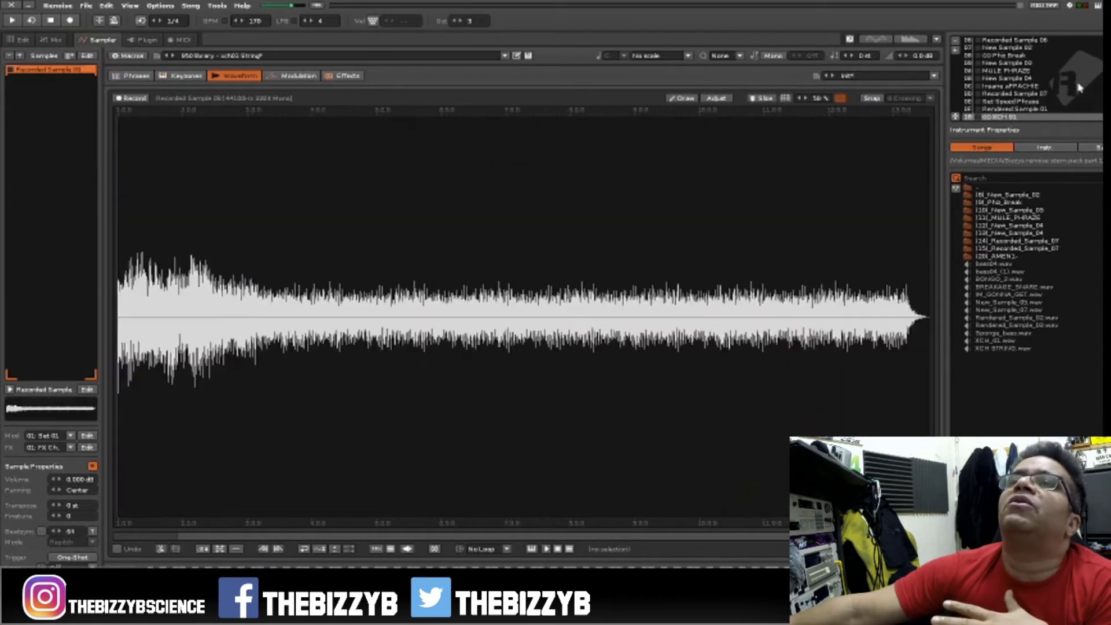
scroll(1082, 86, "up", 2)
scroll(1081, 86, "up", 2)
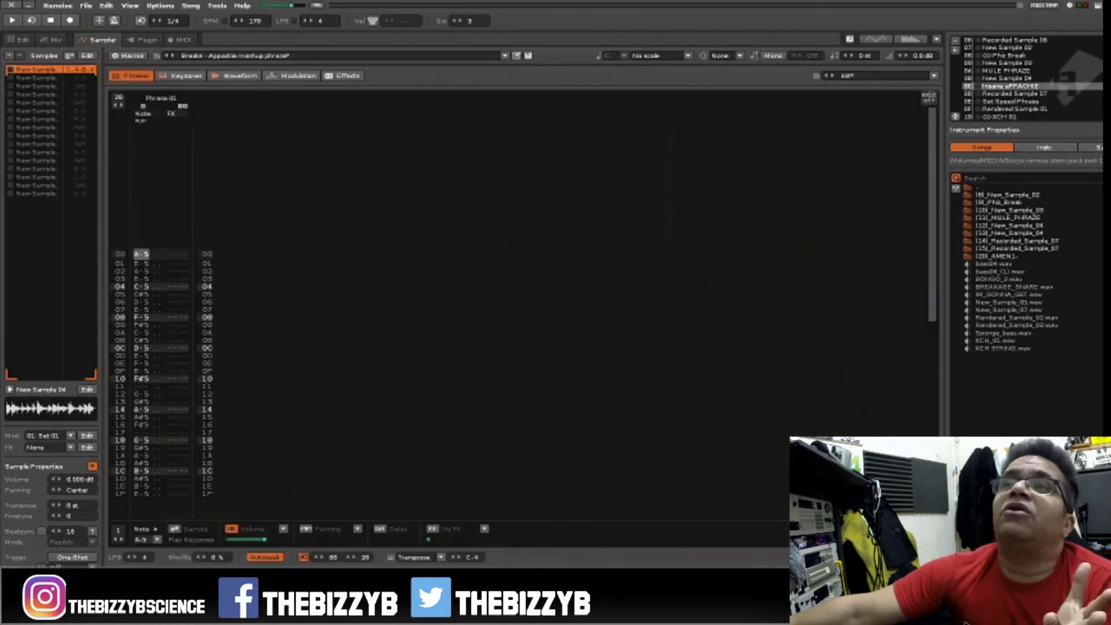
key("F1")
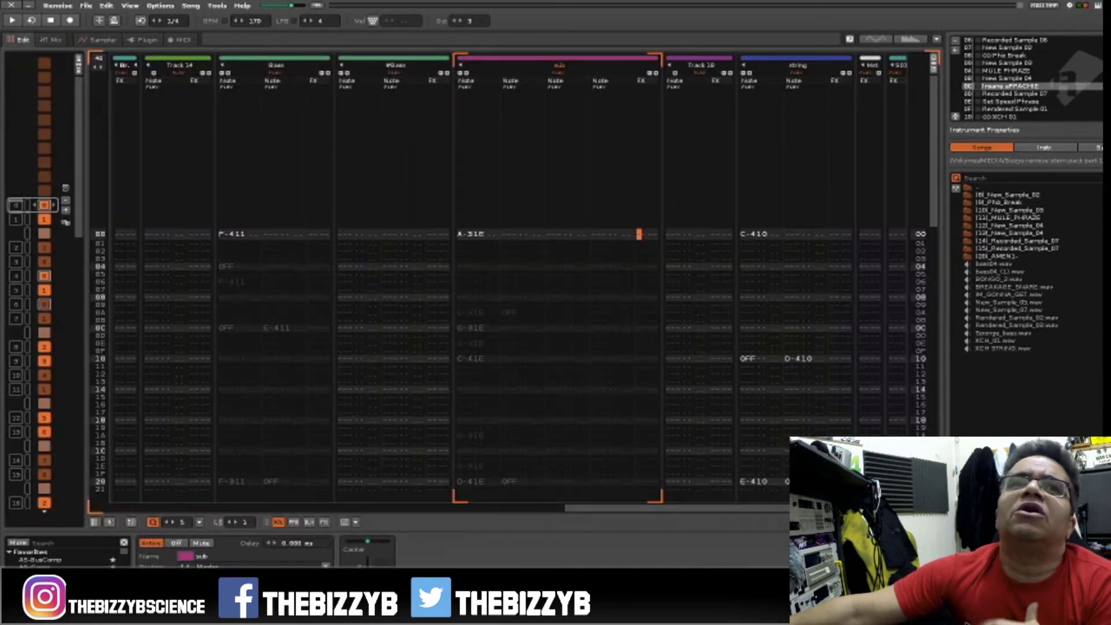
left_click(79, 66)
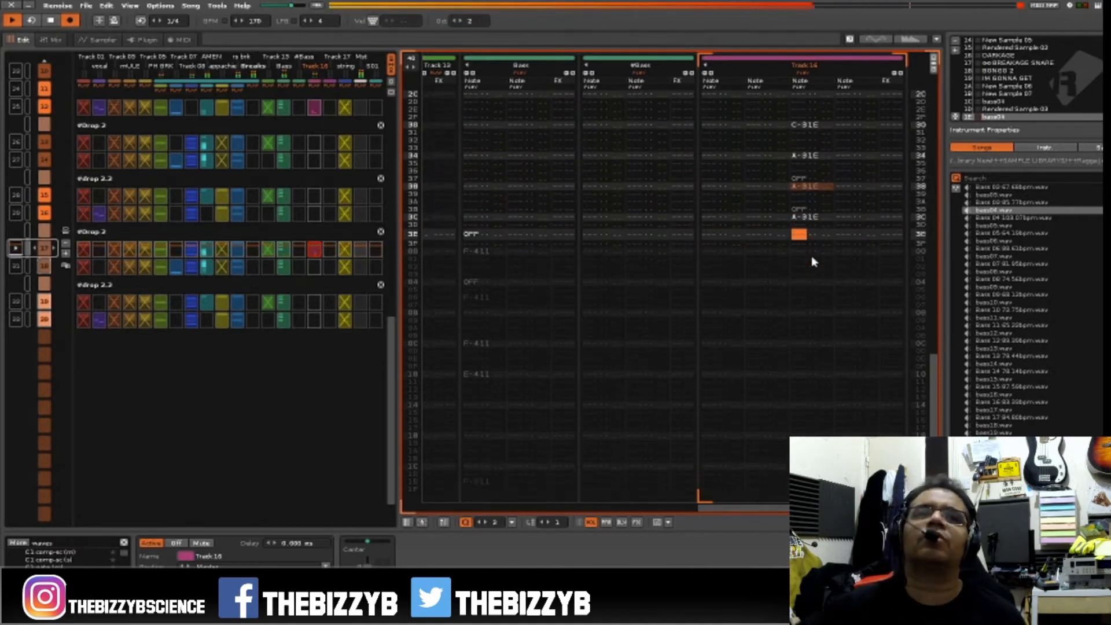
Select Track 16's slot in the repeated Drop 2's second pattern, turn playback following back on, and stop the song
left_click(316, 263)
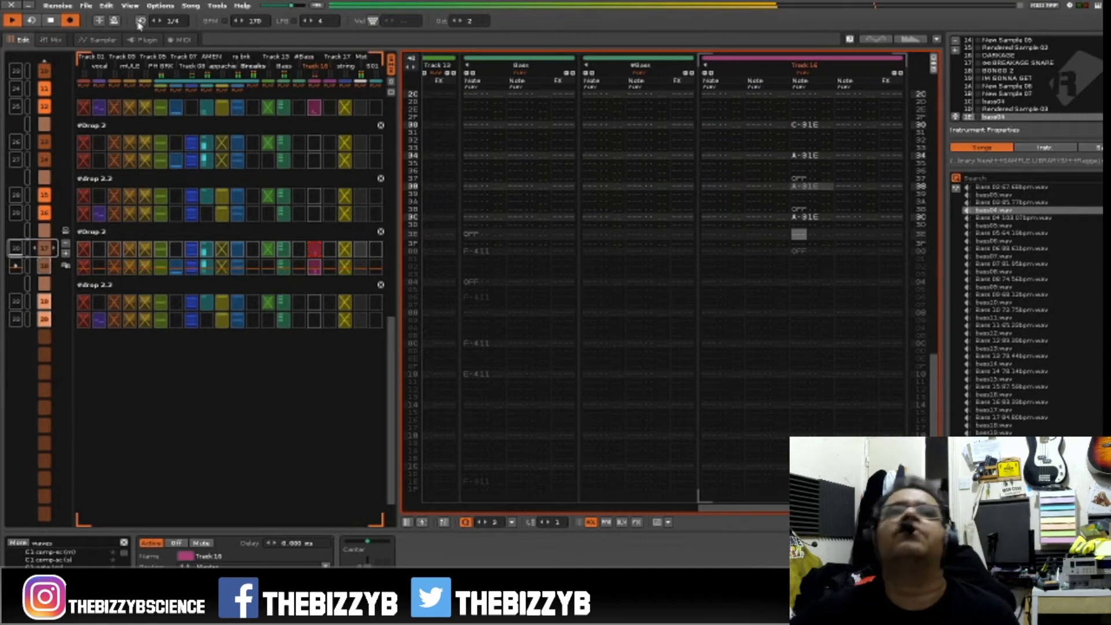
left_click(99, 20)
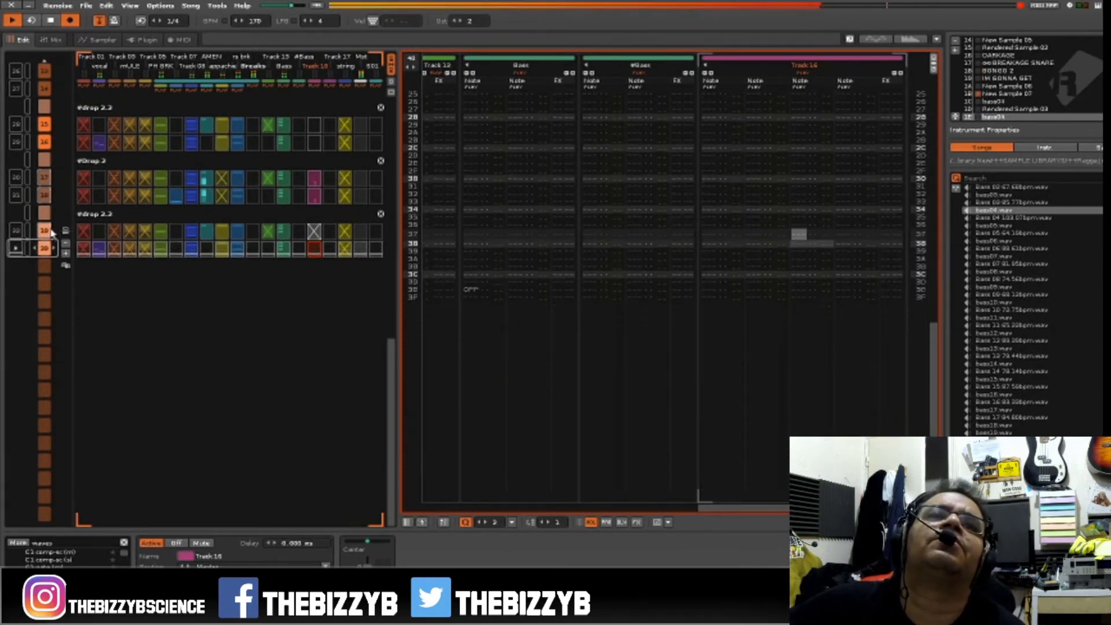
key("space")
Audition the song from the first pattern of the #String section
scroll(45, 221, "up", 13)
scroll(45, 219, "up", 5)
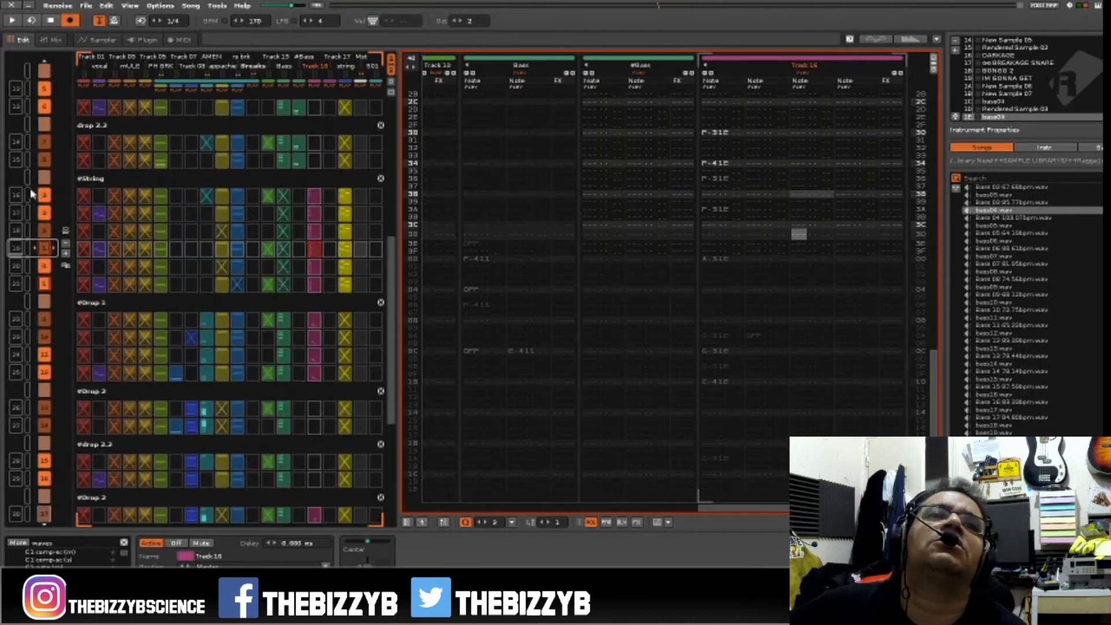
left_click(17, 197)
key("space")
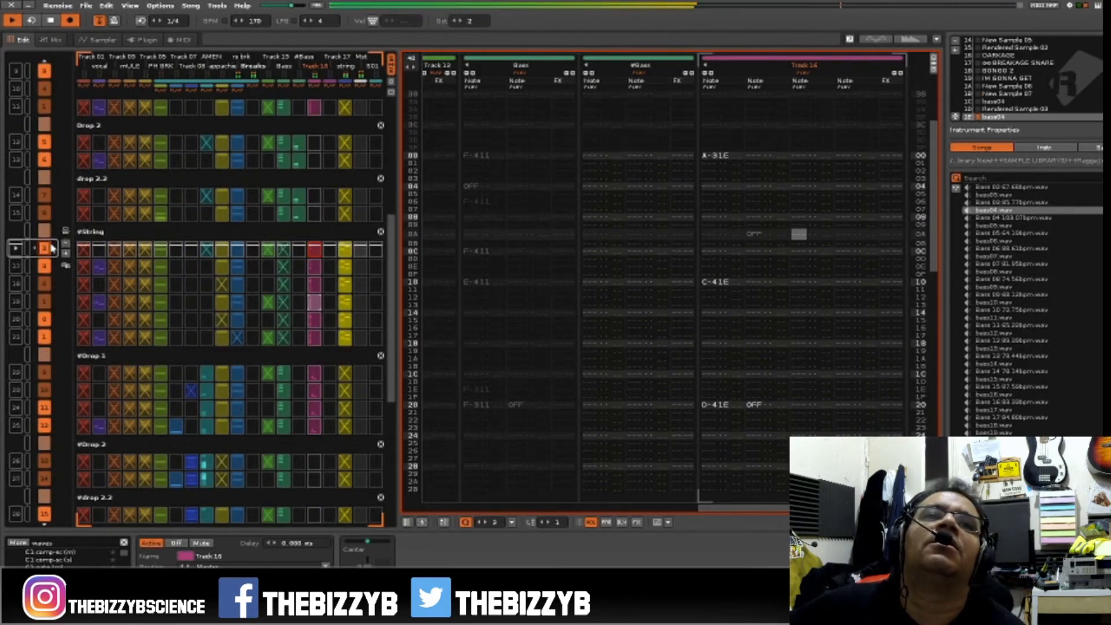
key("space")
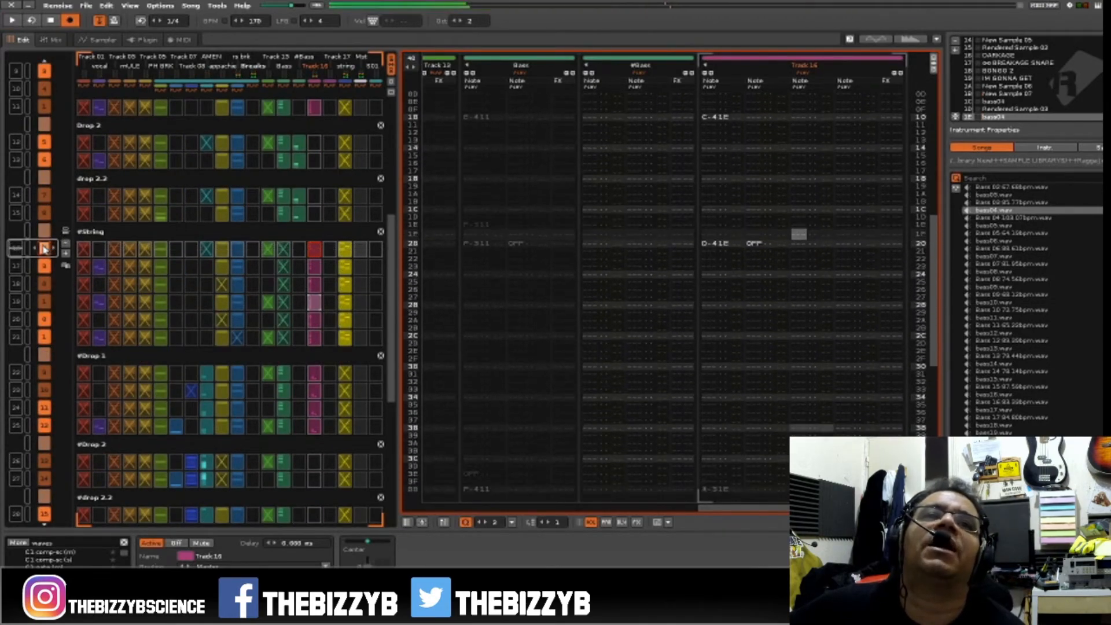
Check the closing patterns, audition the Drop 2 section, and return to the start of the #String section
scroll(49, 247, "down", 16)
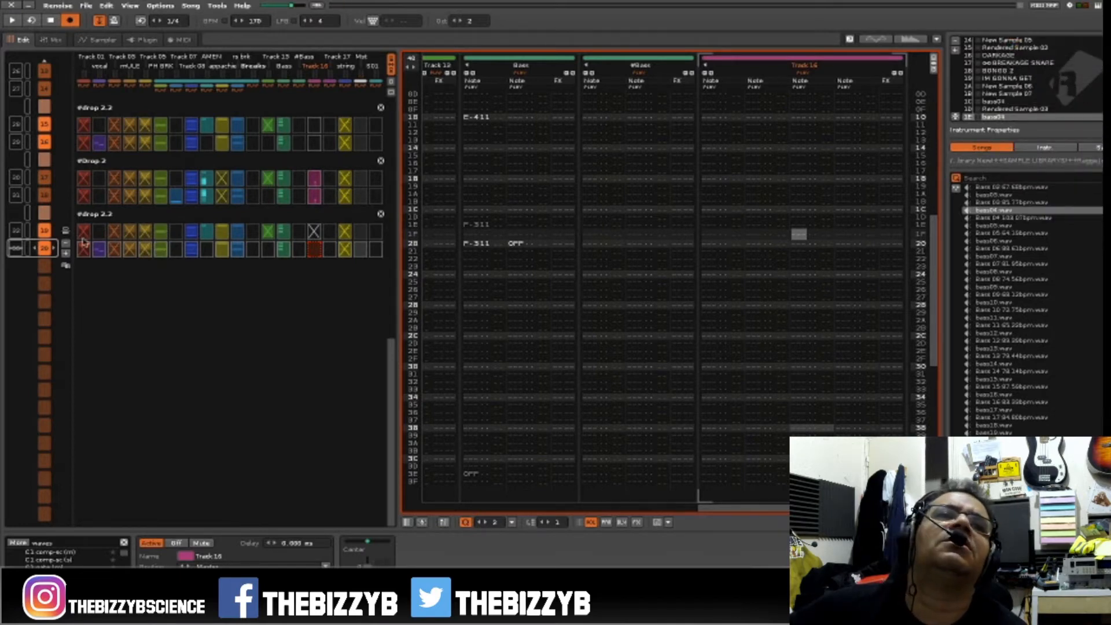
left_click(45, 249)
scroll(49, 237, "up", 3)
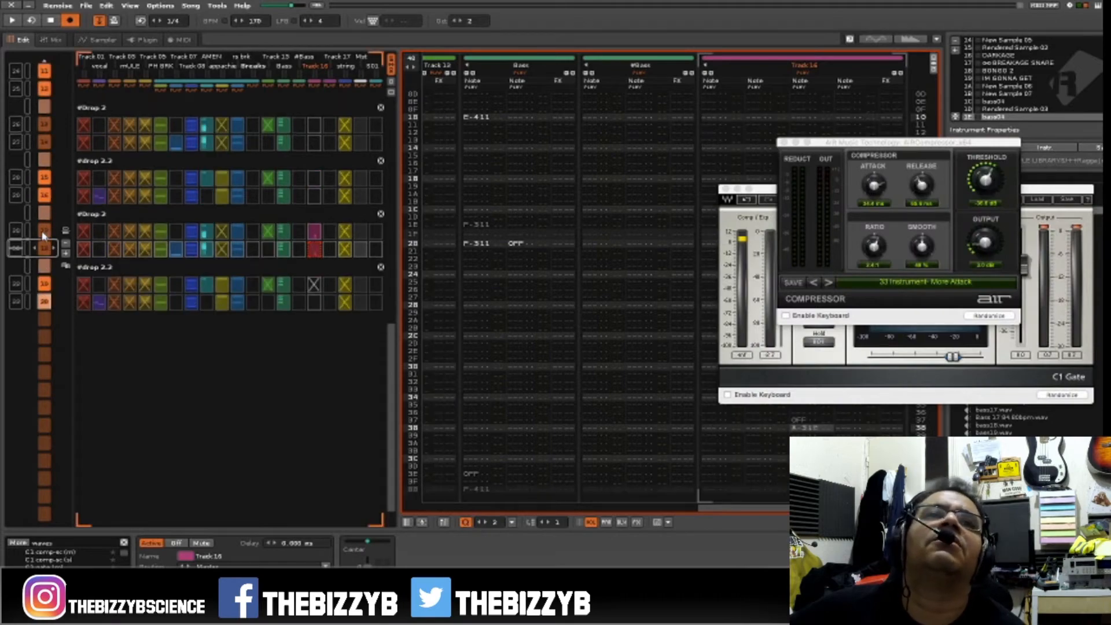
key("space")
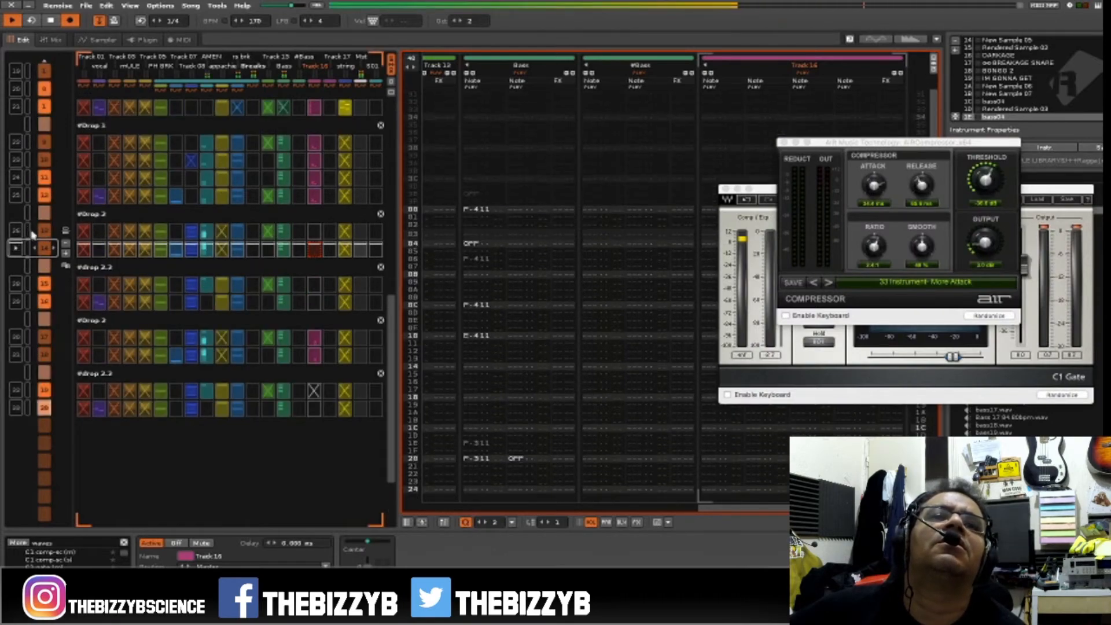
scroll(23, 237, "up", 1)
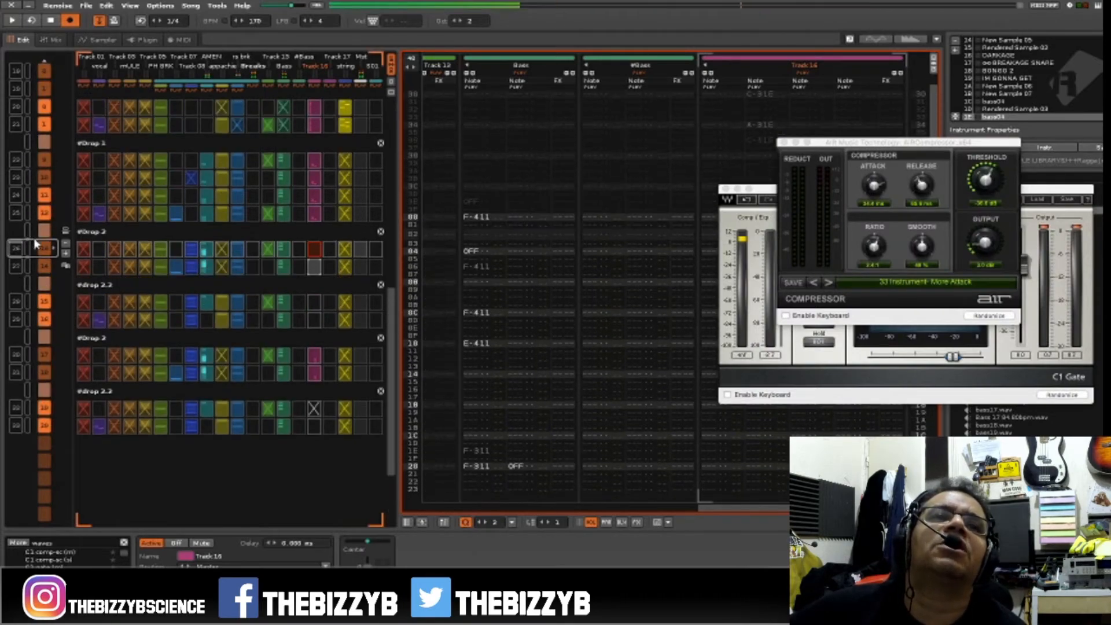
scroll(32, 226, "up", 6)
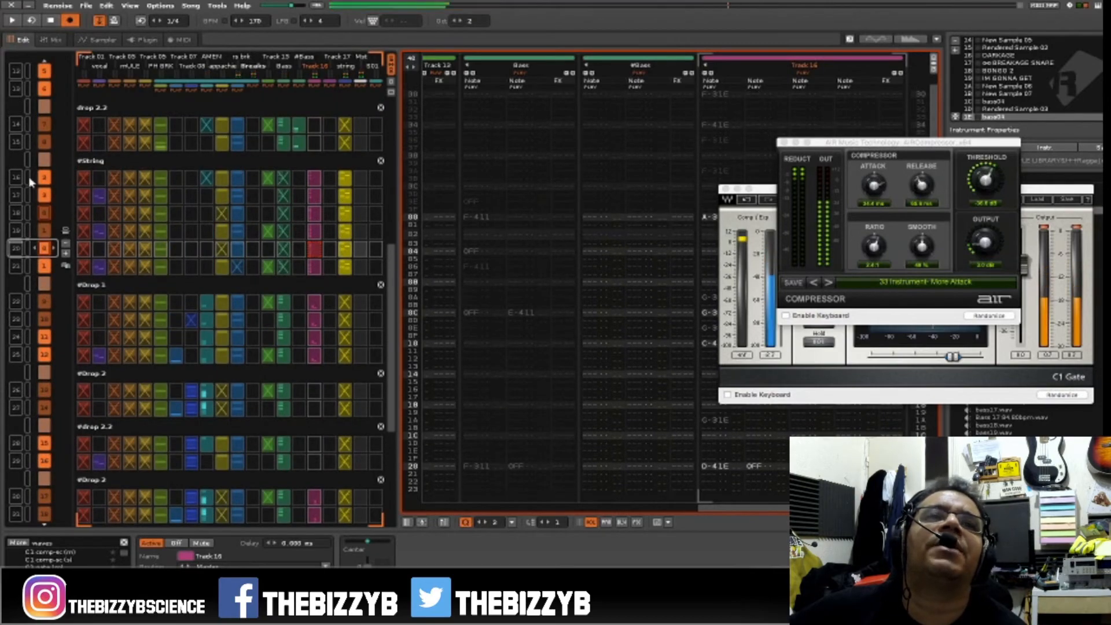
scroll(32, 197, "up", 4)
key("space")
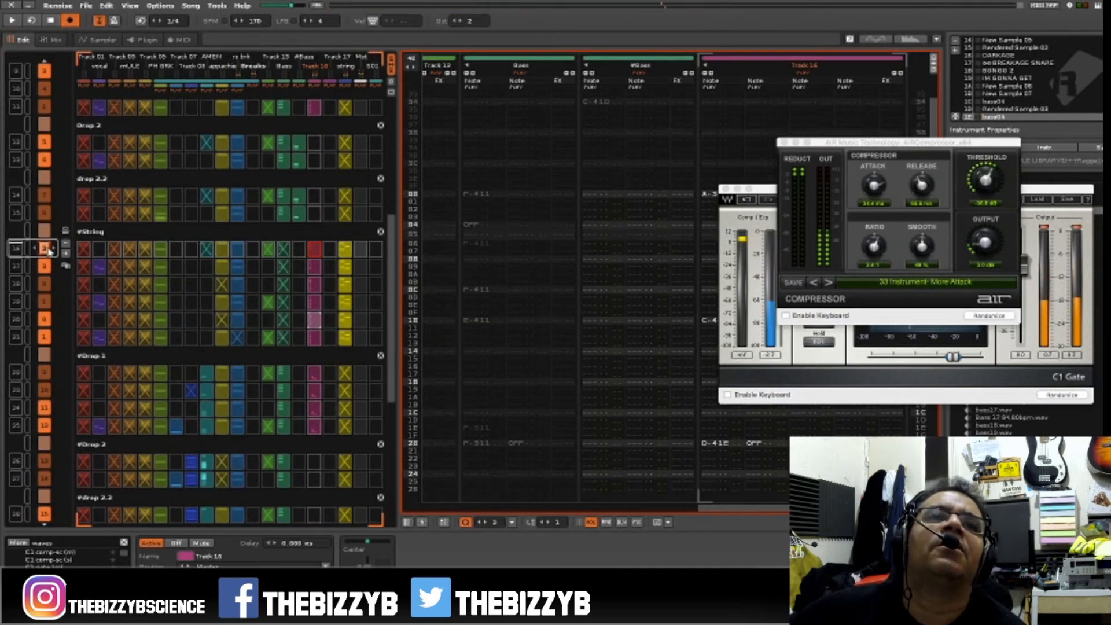
Repeat all sequence patterns from the start of the #String section through the last pattern, and play the song's new ending
scroll(49, 248, "down", 17)
scroll(48, 250, "up", 17)
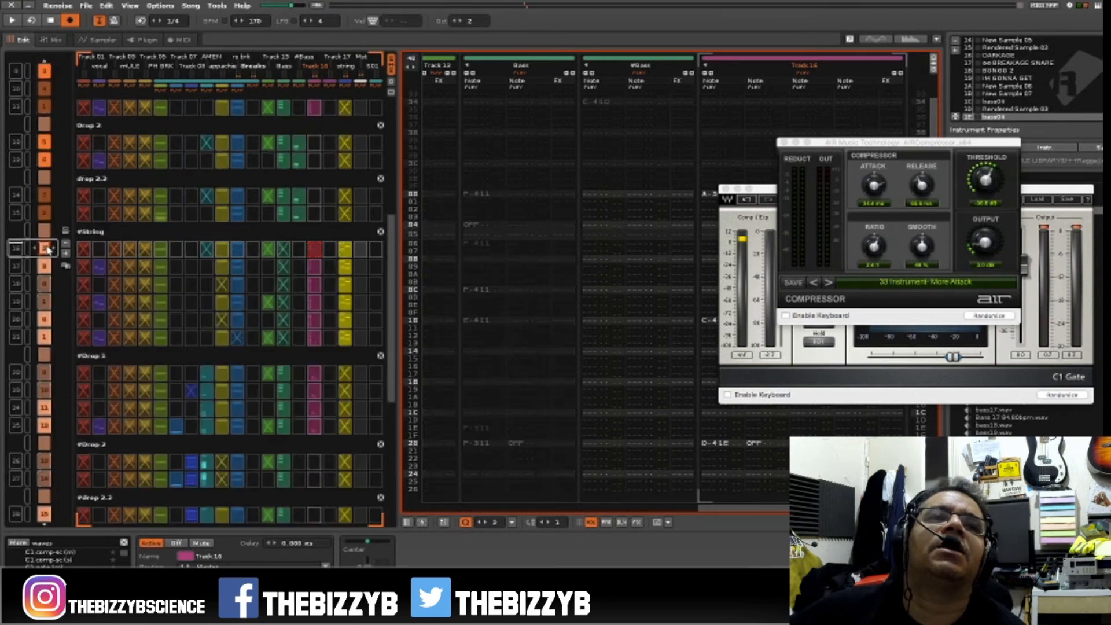
scroll(47, 247, "down", 1)
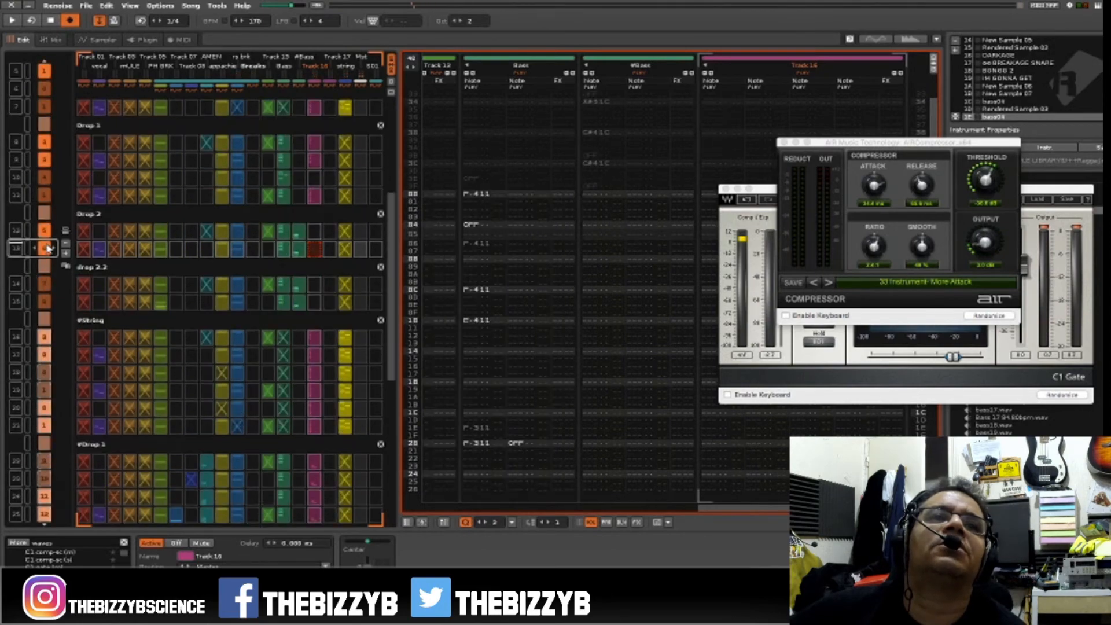
scroll(44, 237, "up", 1)
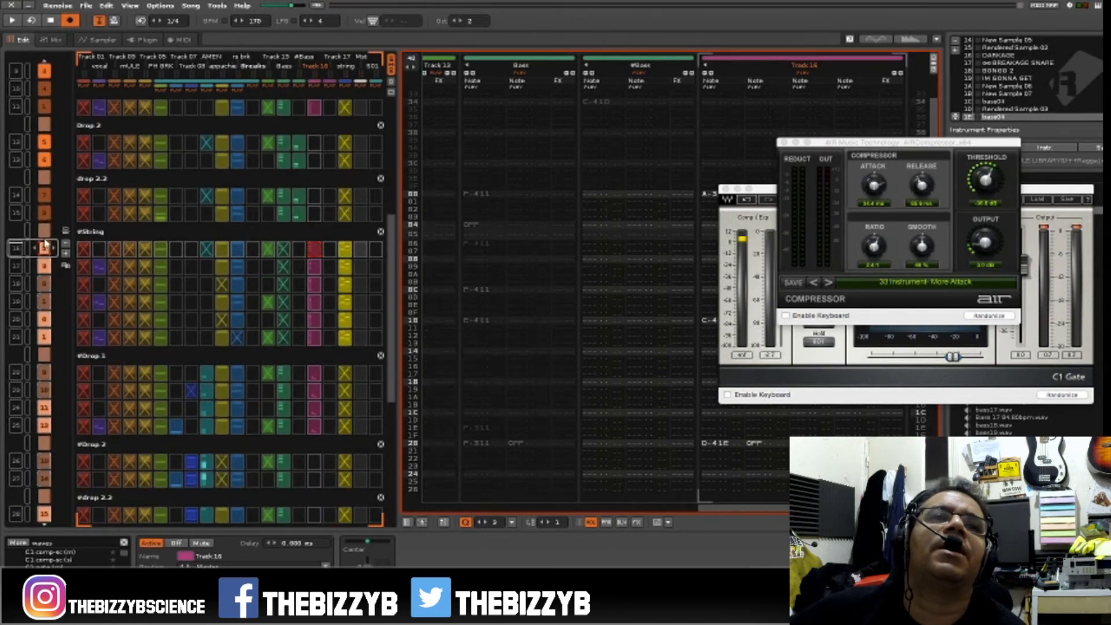
right_click(46, 245)
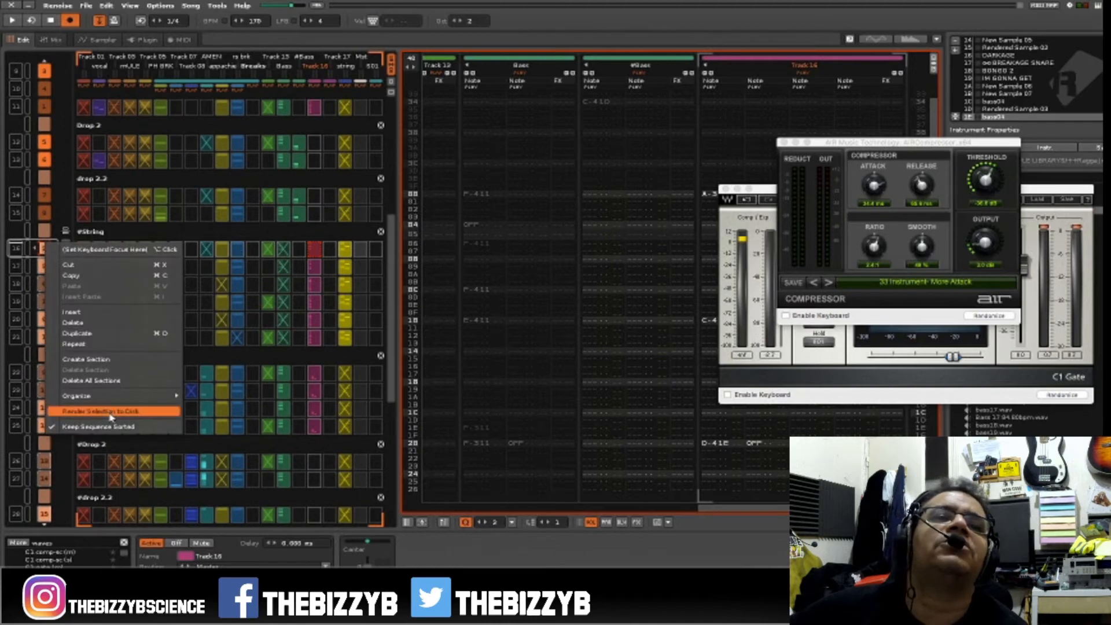
left_click(100, 345)
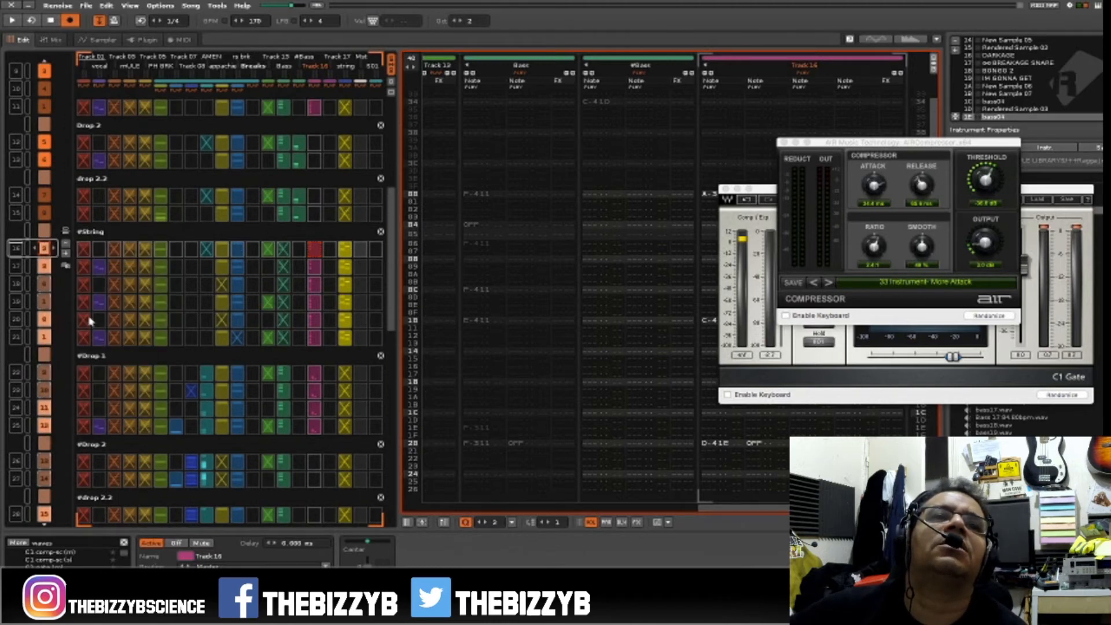
scroll(90, 320, "down", 20)
key("space")
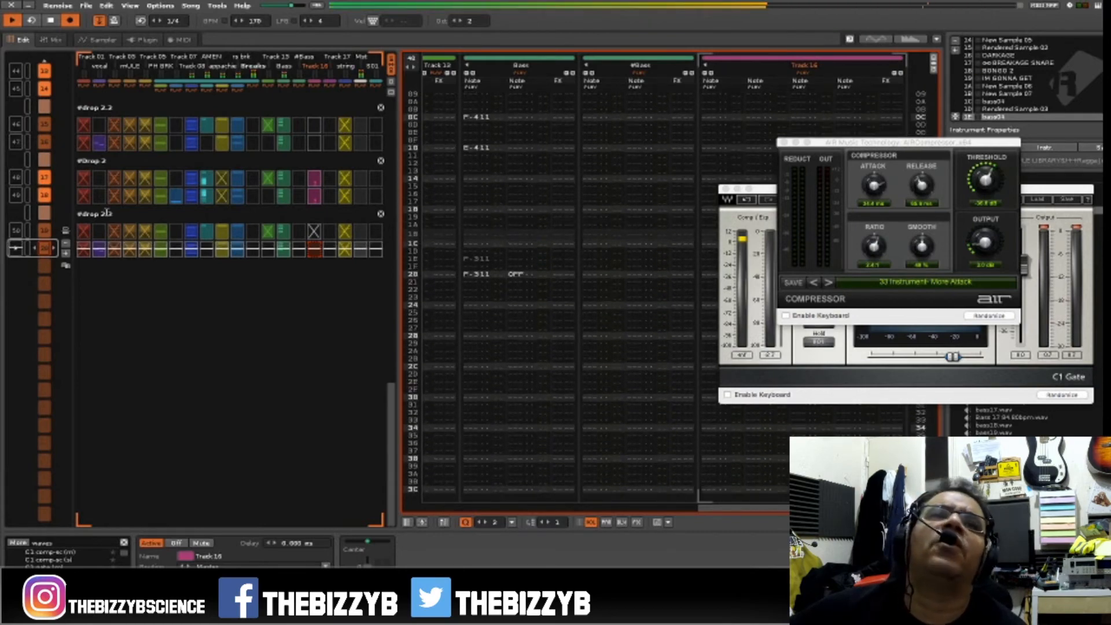
Return to the song's first pattern, play from there, and save the song
key("space")
scroll(17, 203, "up", 20)
scroll(17, 202, "up", 20)
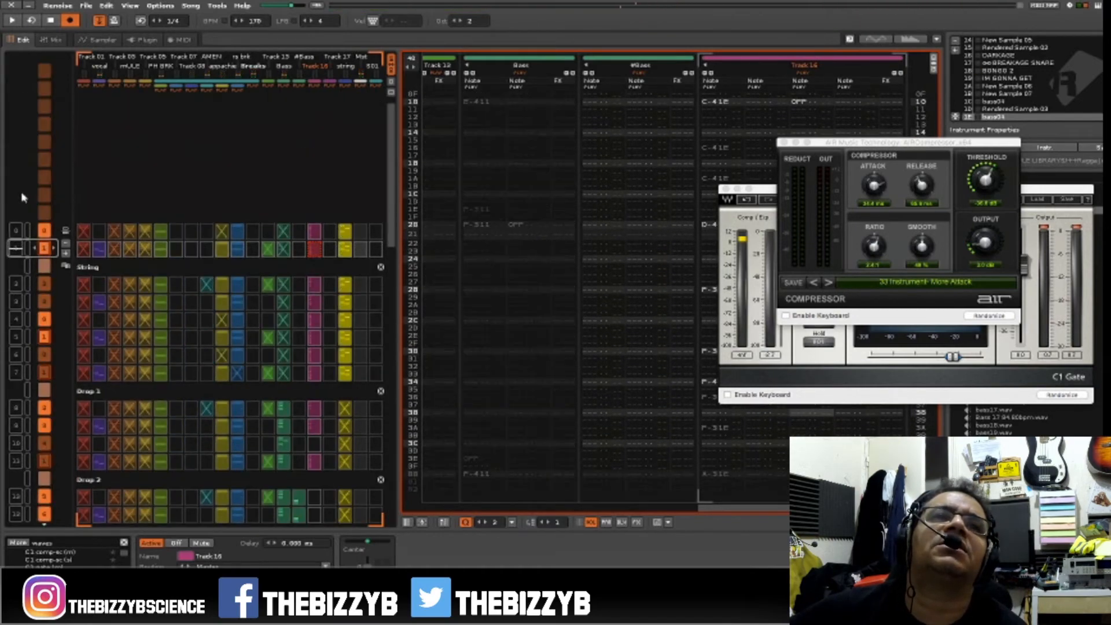
key("space")
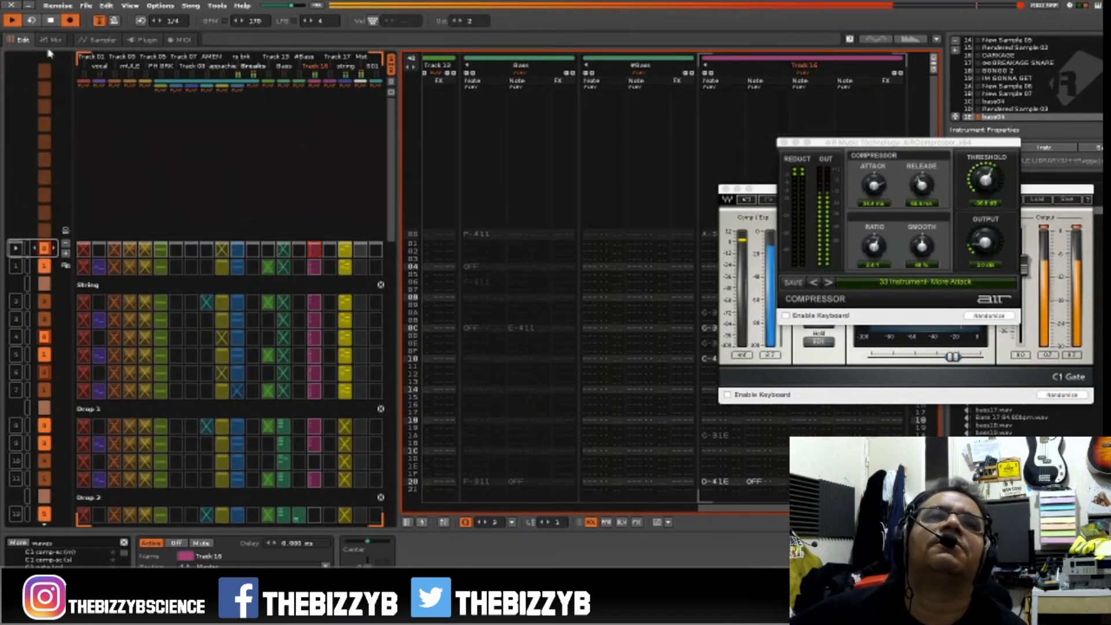
left_click(86, 6)
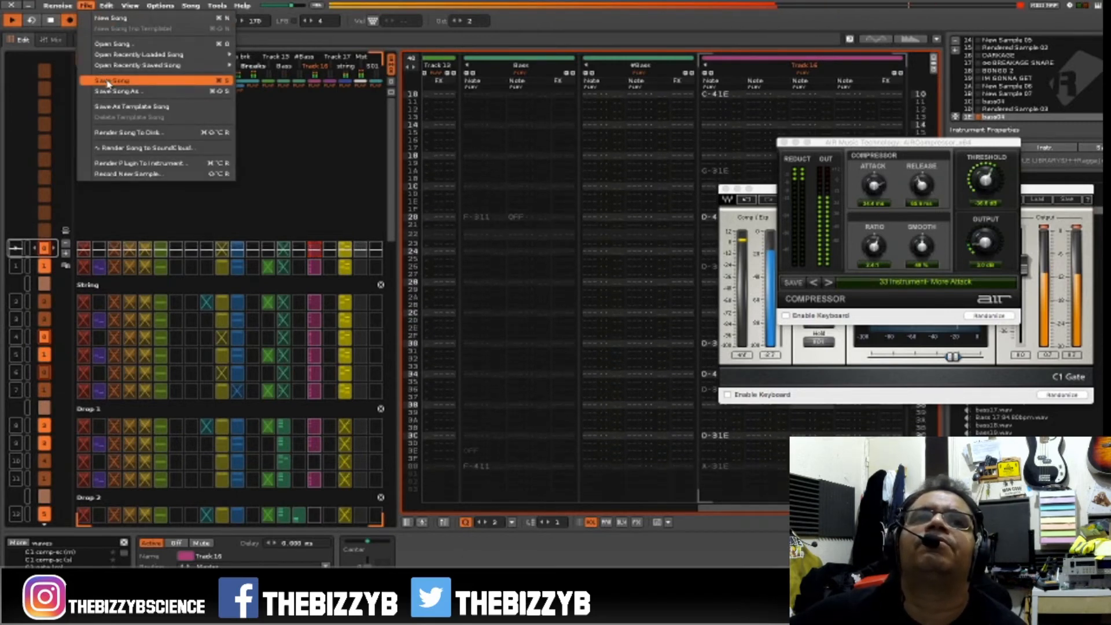
left_click(292, 247)
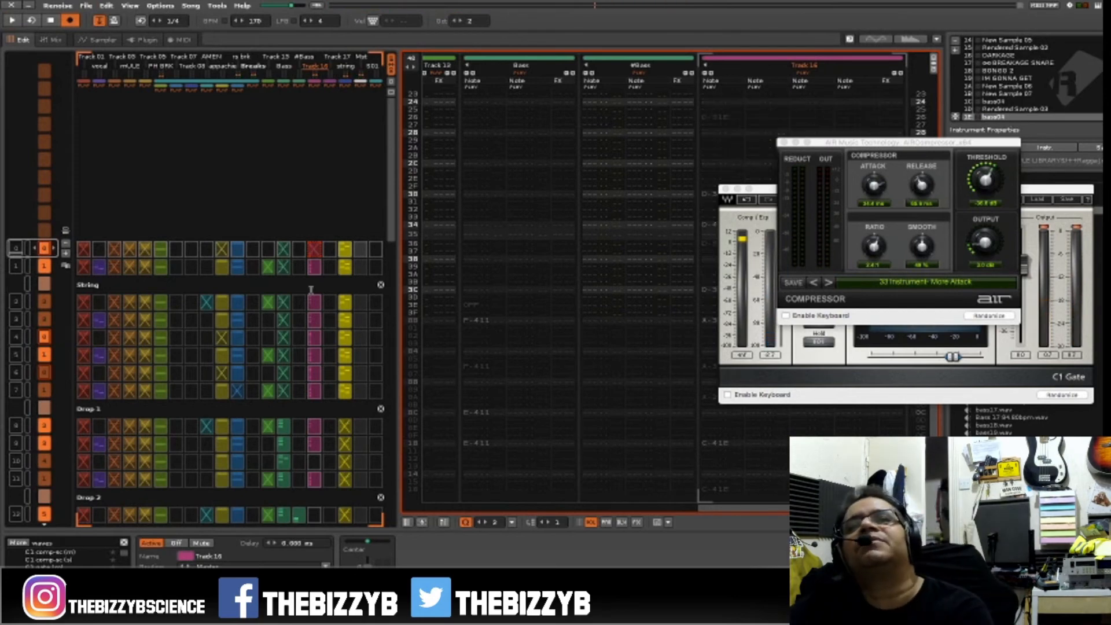
Play the song's opening with Track 16 muted there, and close the AIR Compressor and C1 Gate windows
left_click(18, 249)
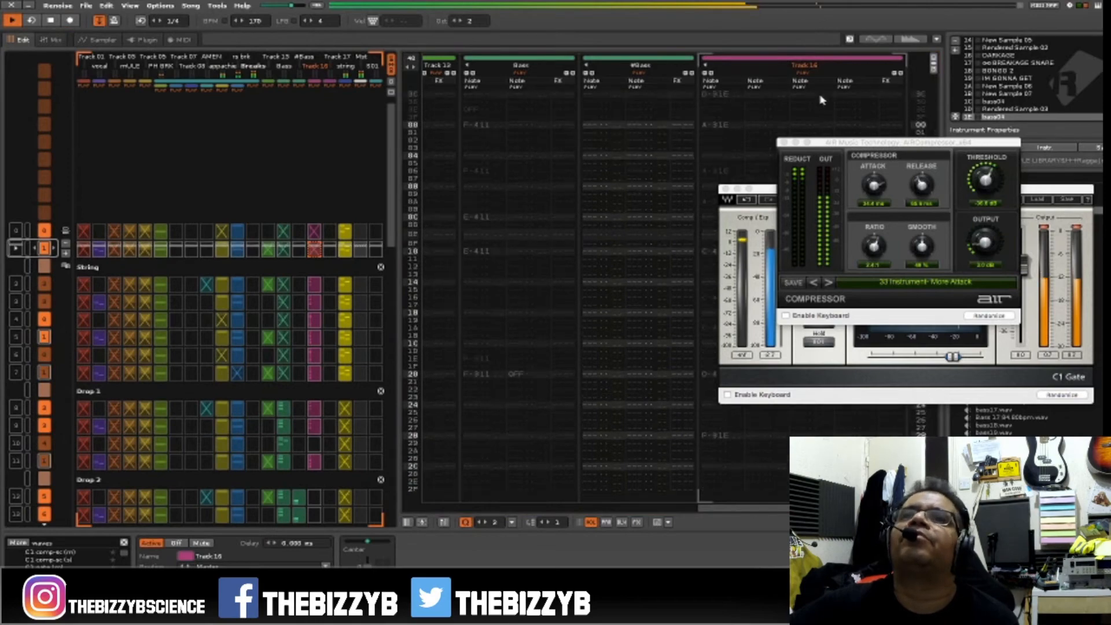
left_click(784, 142)
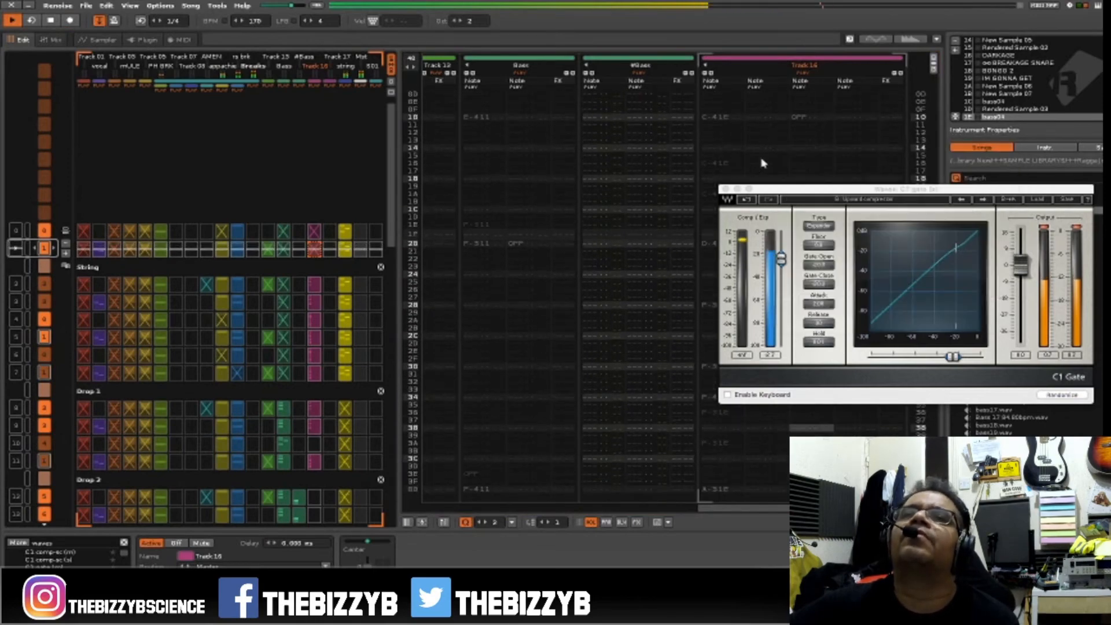
left_click(728, 188)
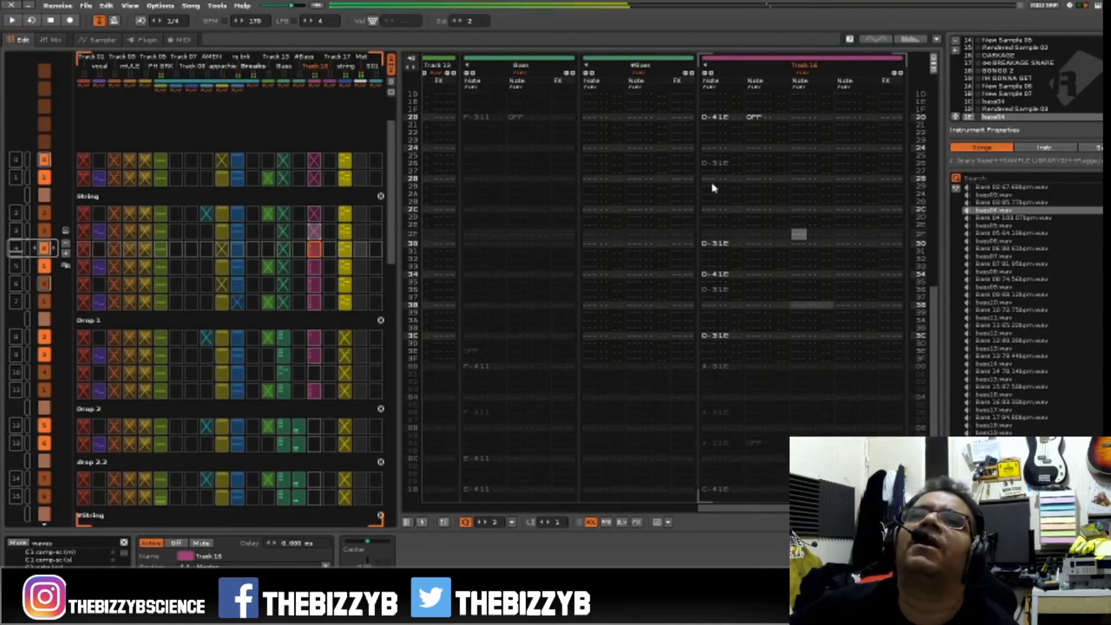
Enter a G-3 note with instrument 1E on line 1E of Track 16 in the String section's third pattern
left_click(708, 234)
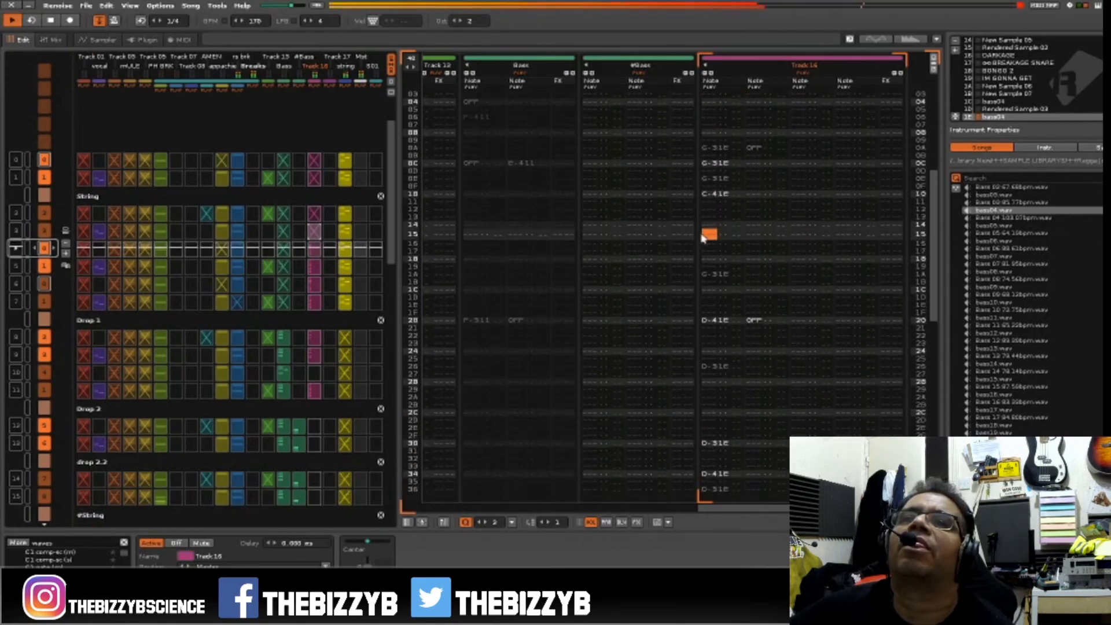
key("space")
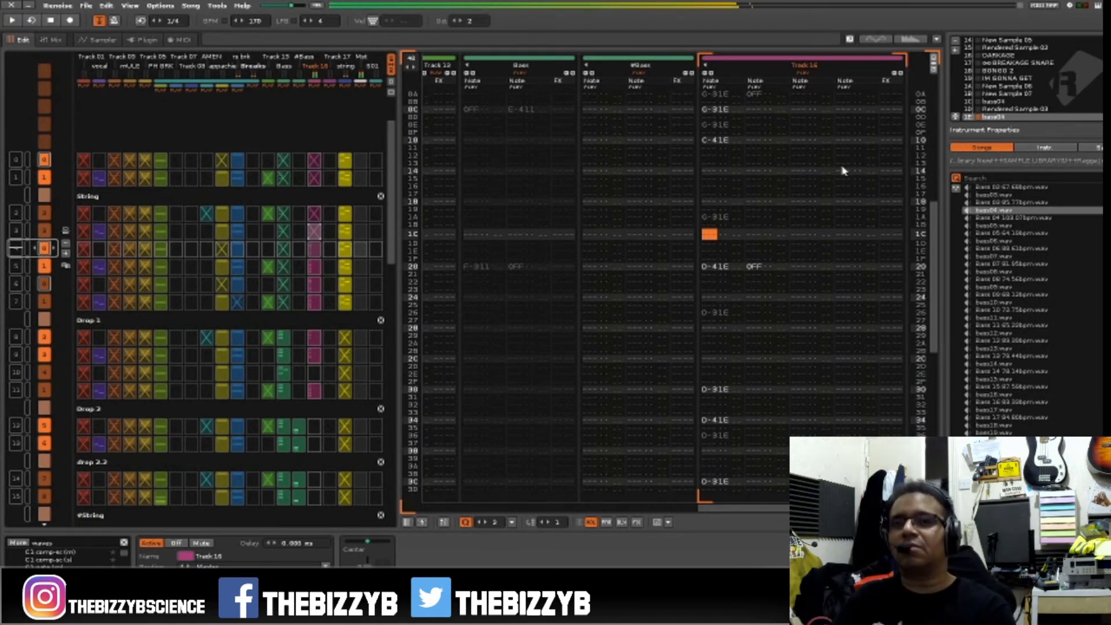
key("space")
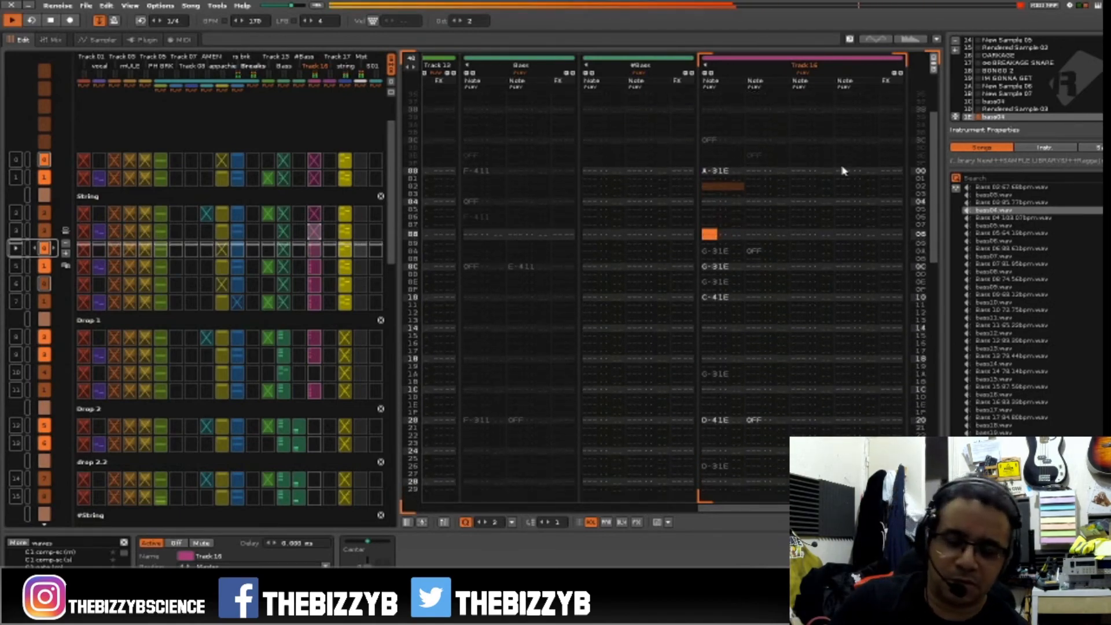
key("space")
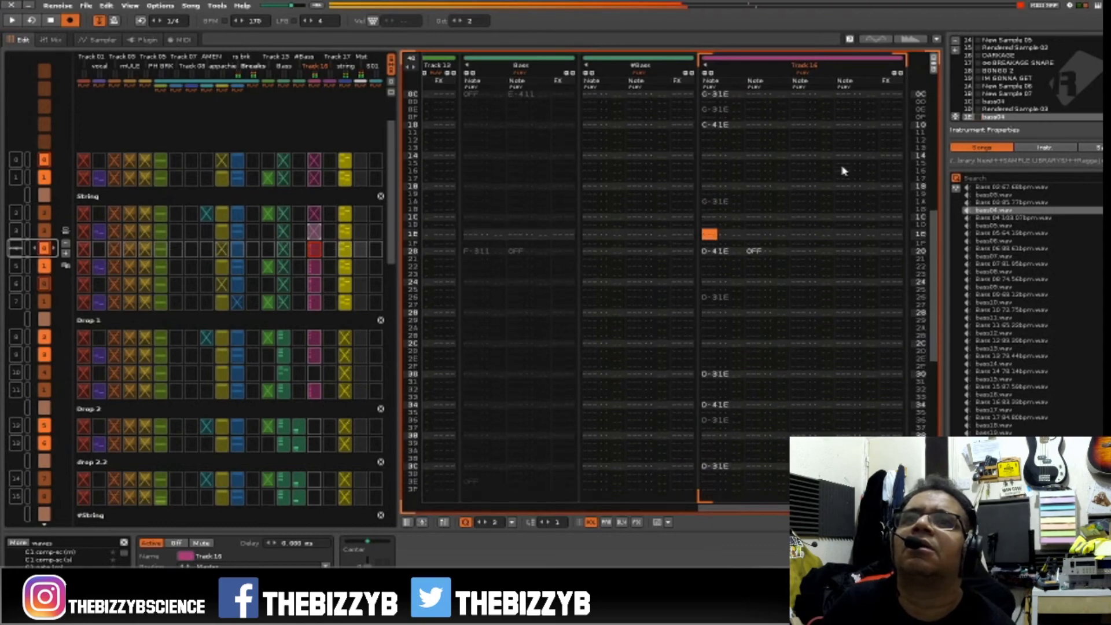
key("Up")
key("t")
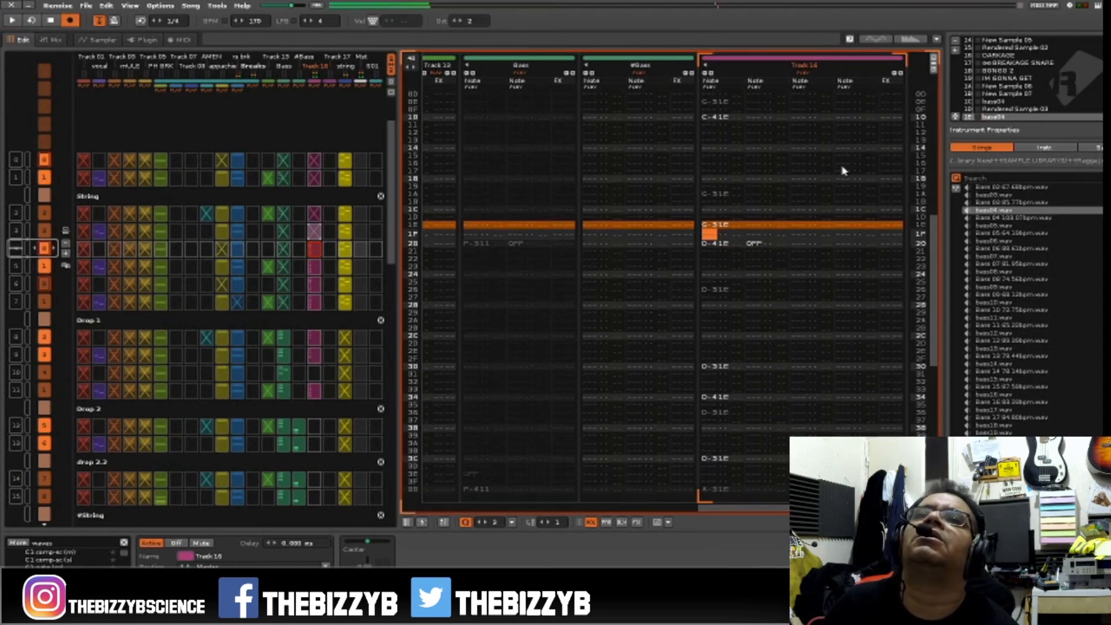
key("Up")
Play the edited String section and save the song
key("space")
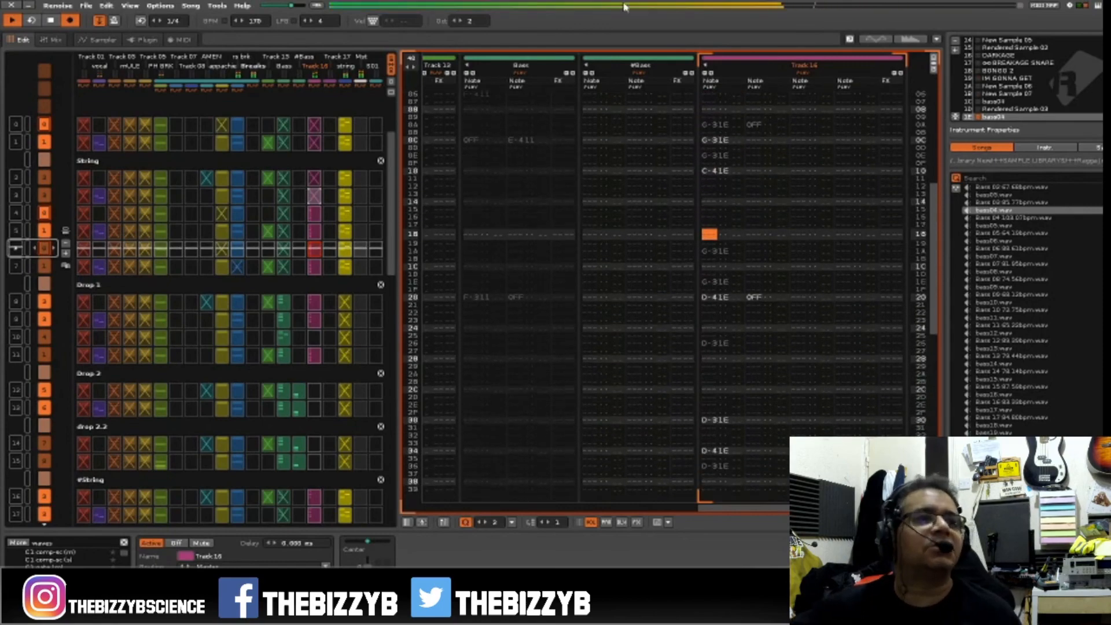
left_click(86, 6)
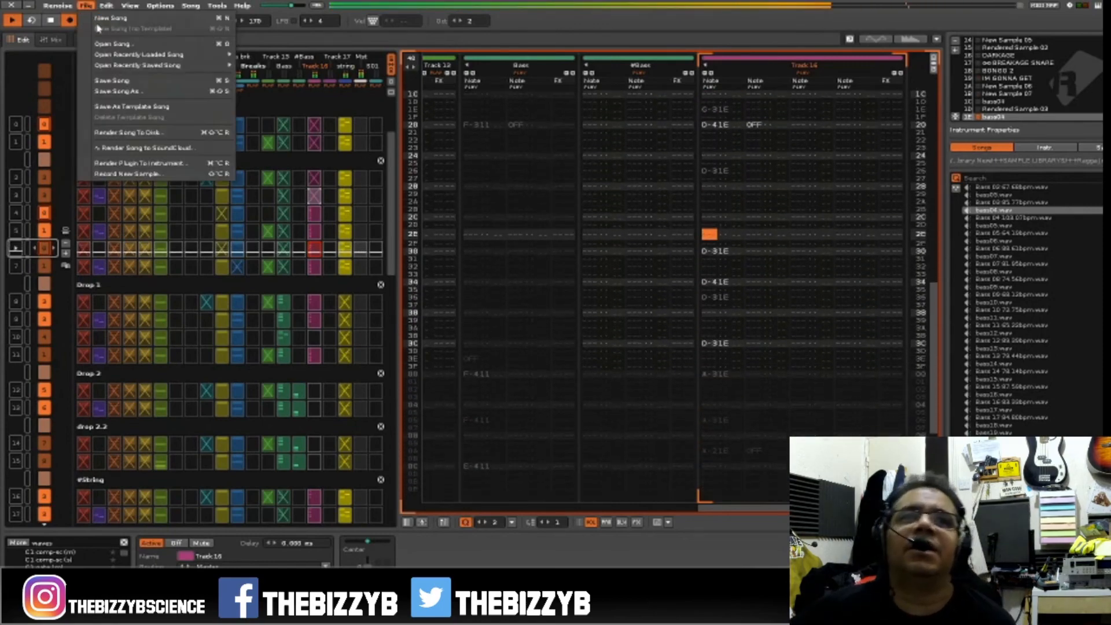
left_click(118, 81)
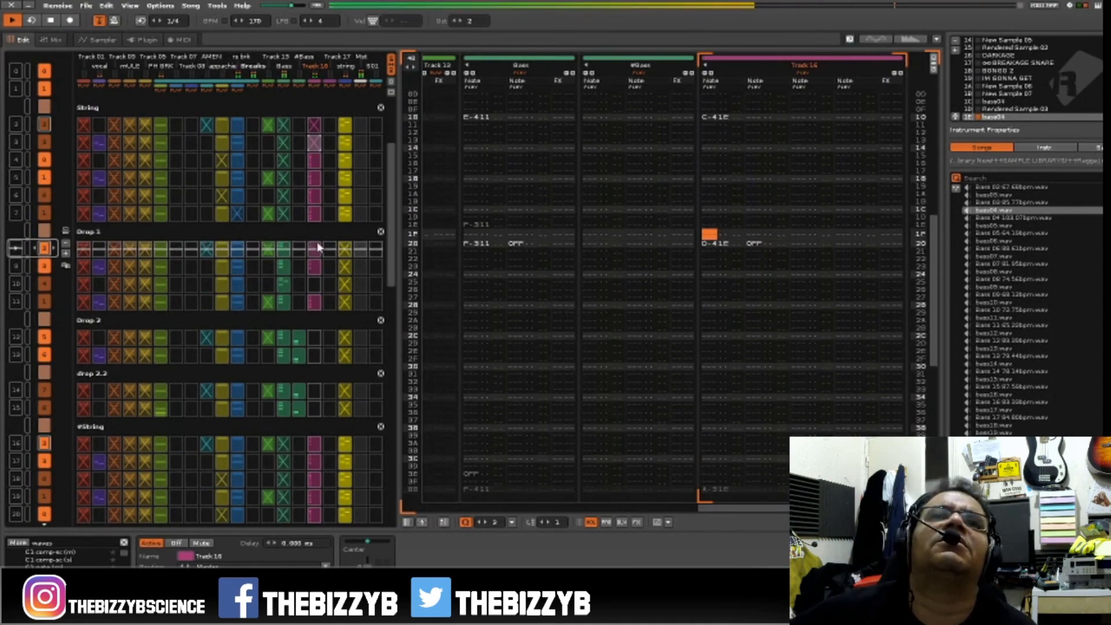
Mute Track 16 in the first two patterns of Drop 1 and resume playback
left_click(16, 249)
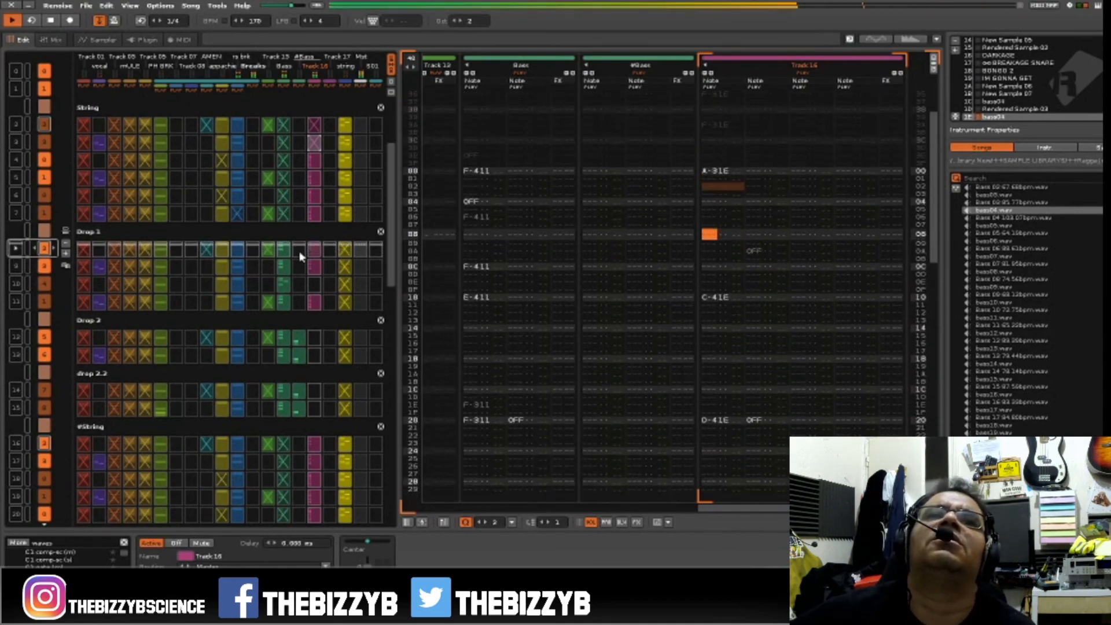
key("space")
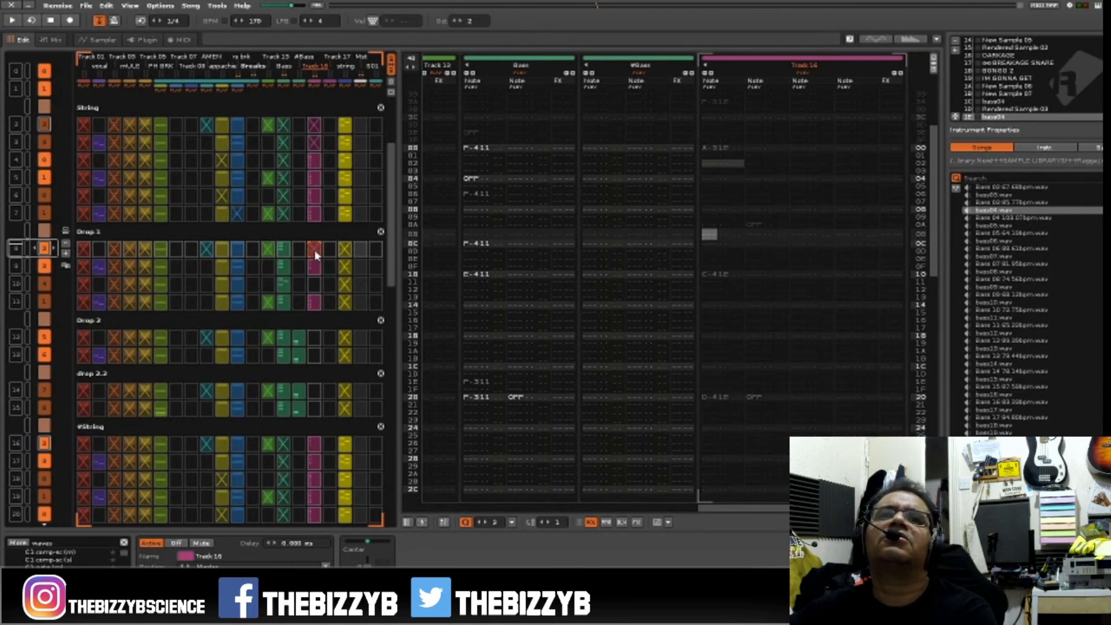
left_click(314, 249, "ctrl")
key("space")
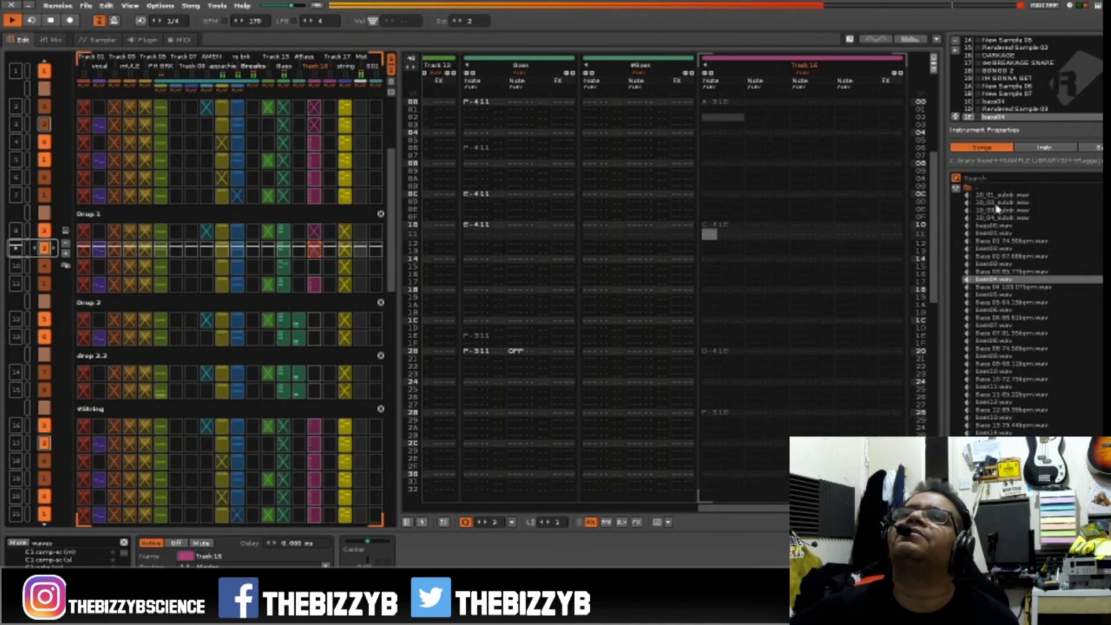
Go up one folder in the sample browser and replay the song from Drop 1's first pattern
double_click(983, 191)
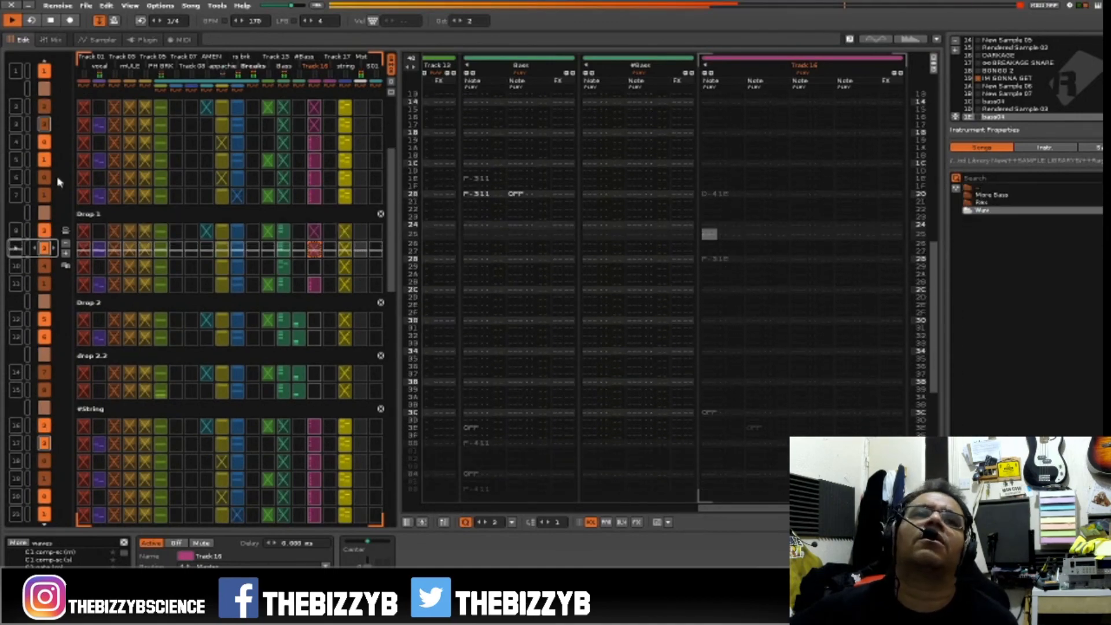
key("space")
scroll(15, 125, "up", 3)
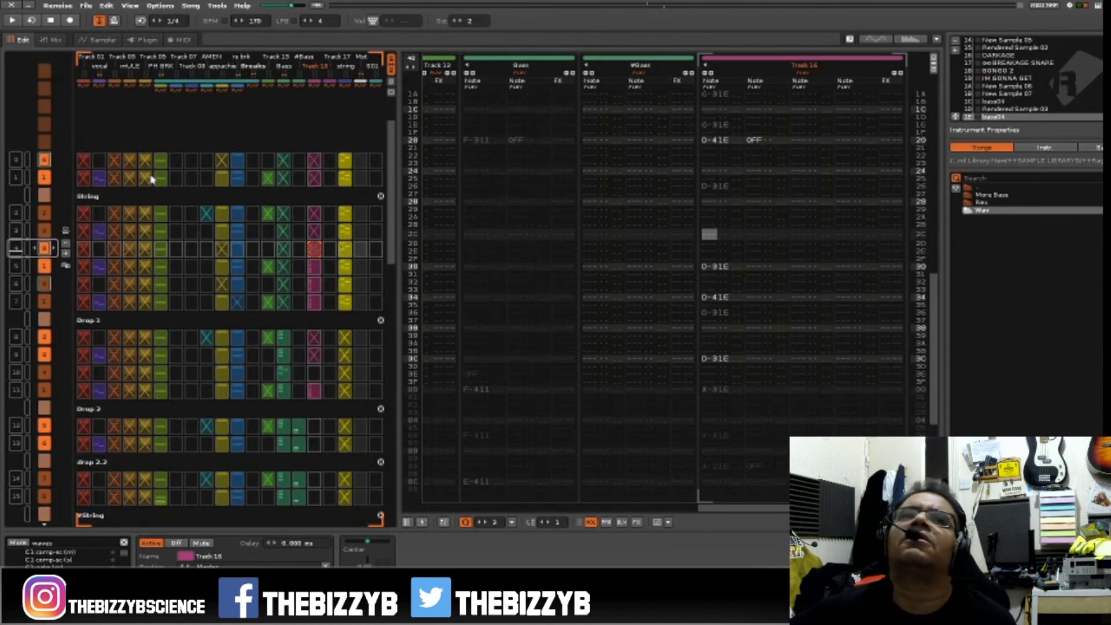
scroll(12, 159, "up", 4)
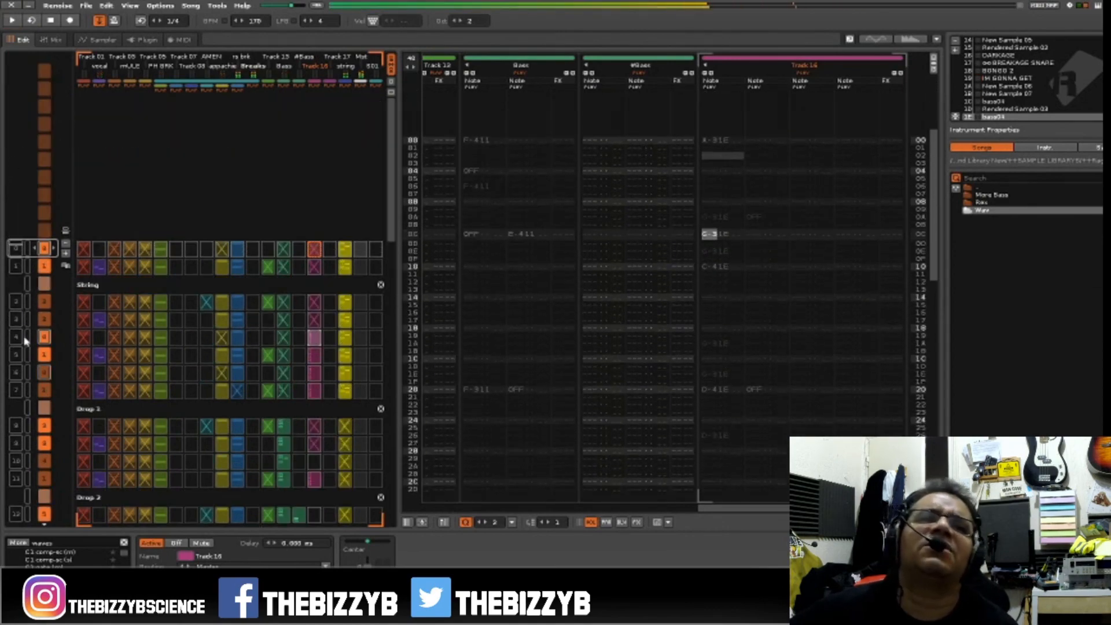
left_click(19, 427)
key("space")
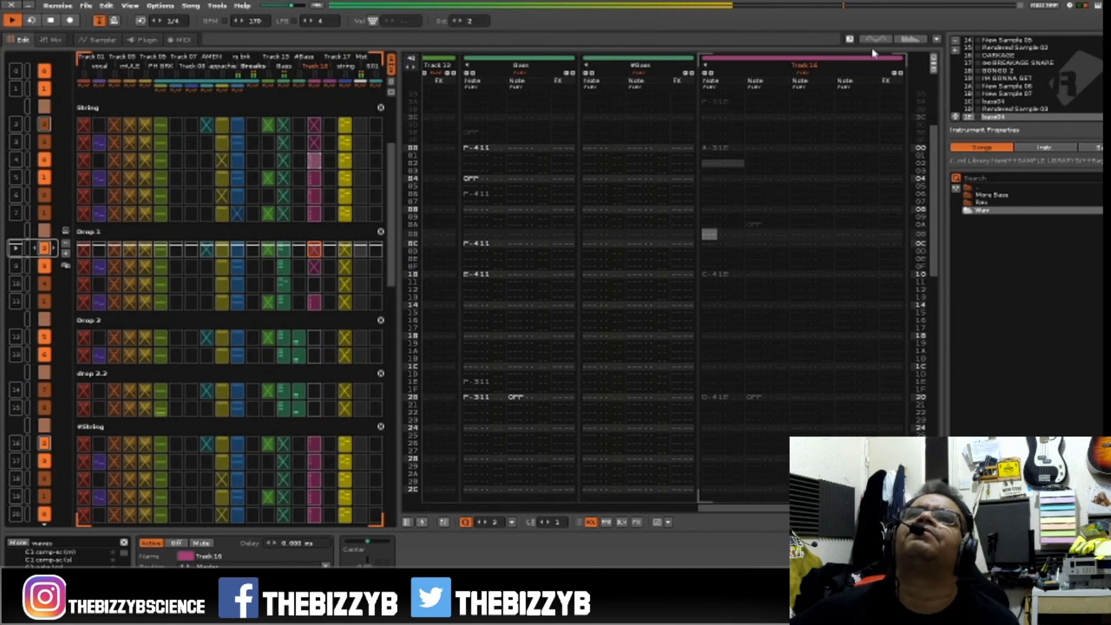
Show the track scopes, select the Bass track, and switch to the mixer view
left_click(877, 40)
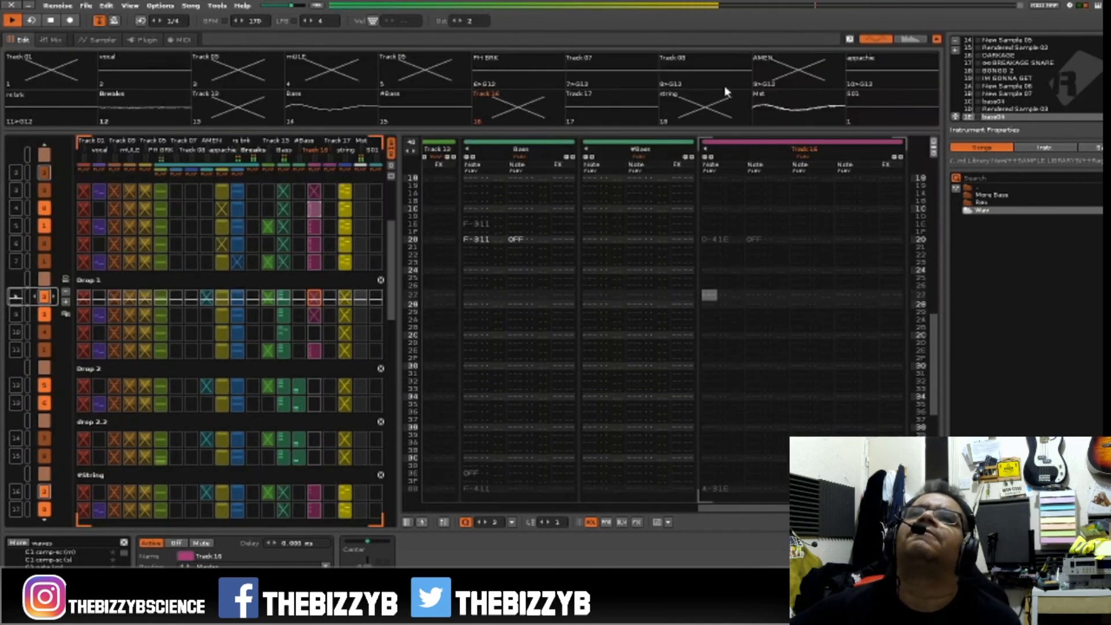
left_click(291, 96)
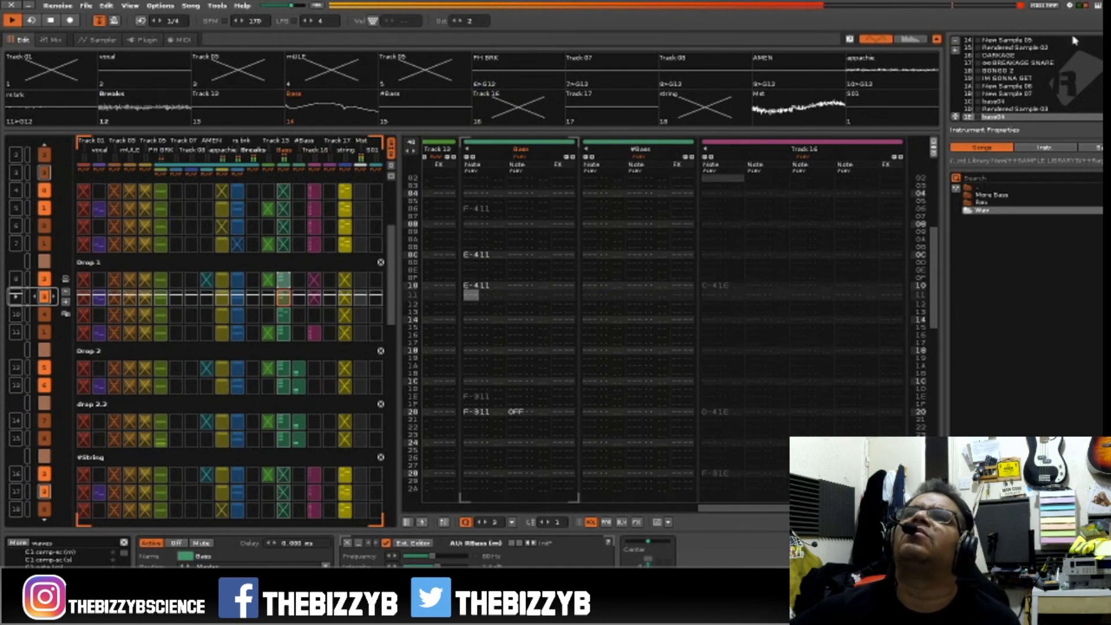
key("F3")
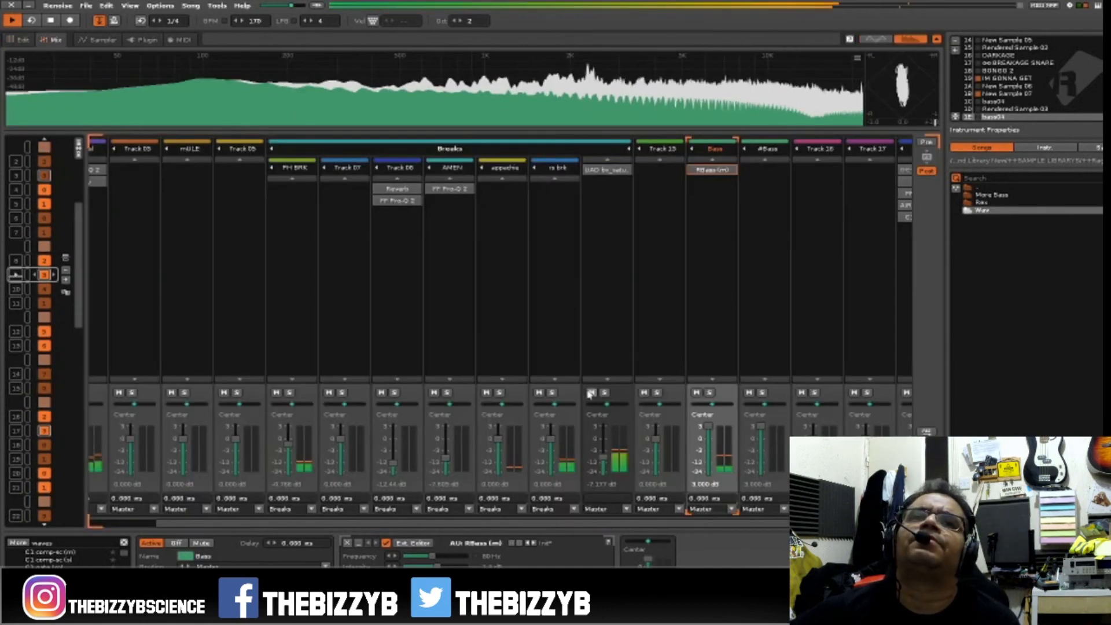